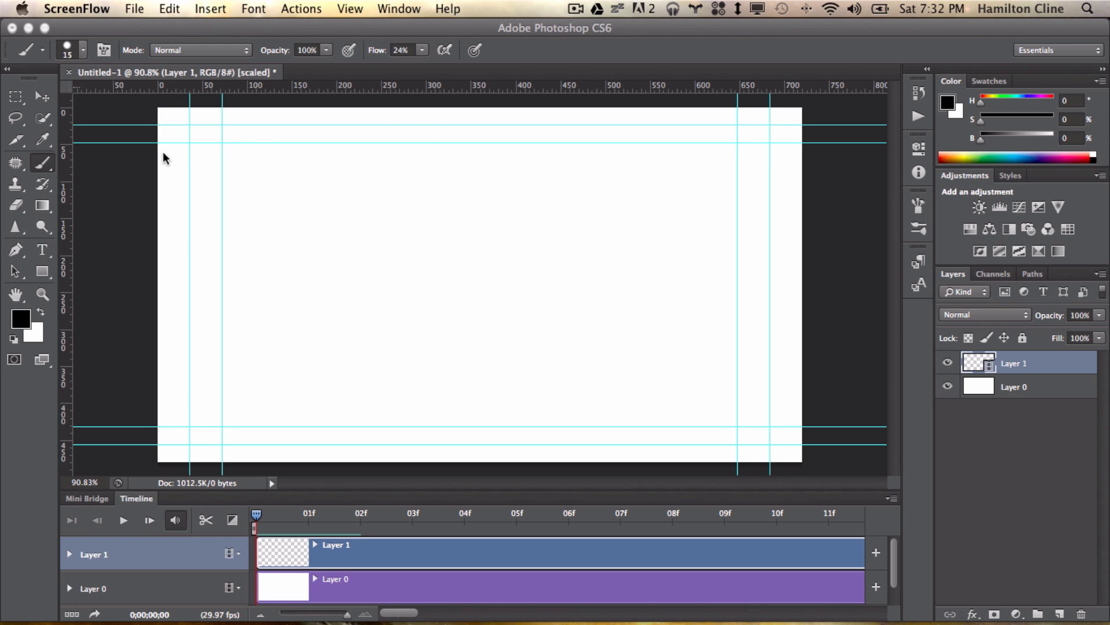
Step: Select the Brush tool and shrink it from 15 to 9 pixels for sketching on Layer 1
{"action": "left_click", "coordinate": [48, 166]}
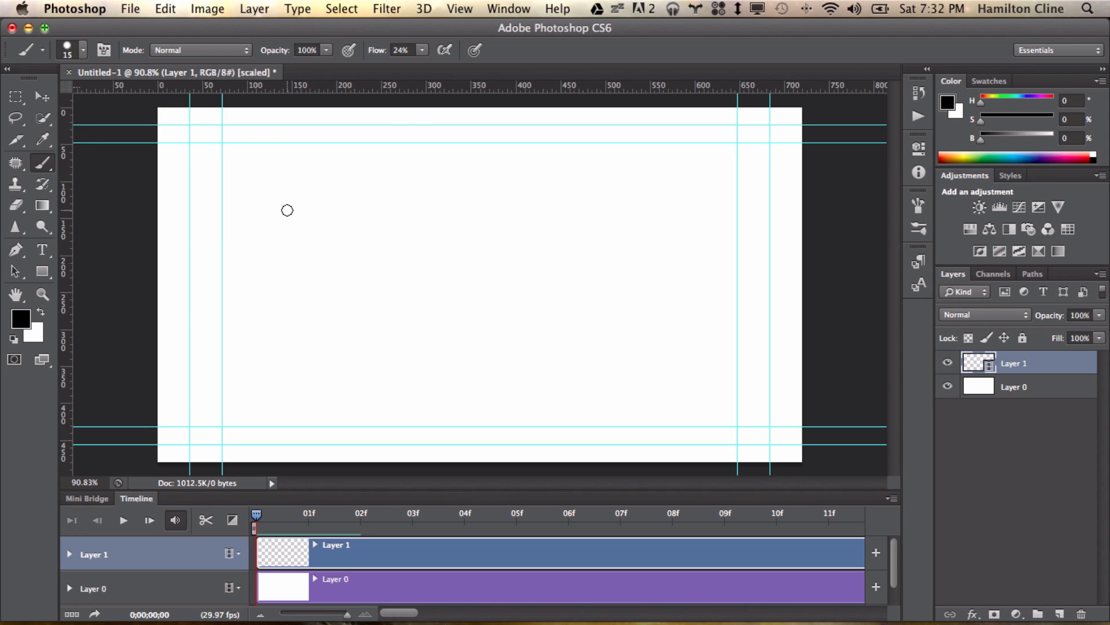
{"action": "key", "text": "bracketleft"}
{"action": "key", "text": "bracketleft"}
Step: Drag horizontal guides down to about Y 349.6, 240, 186.1 and 86.2 px
{"action": "mouse_move", "coordinate": [357, 90]}
{"action": "left_mouse_down"}
{"action": "mouse_move", "coordinate": [382, 387]}
{"action": "mouse_move", "coordinate": [384, 366]}
{"action": "left_mouse_up"}
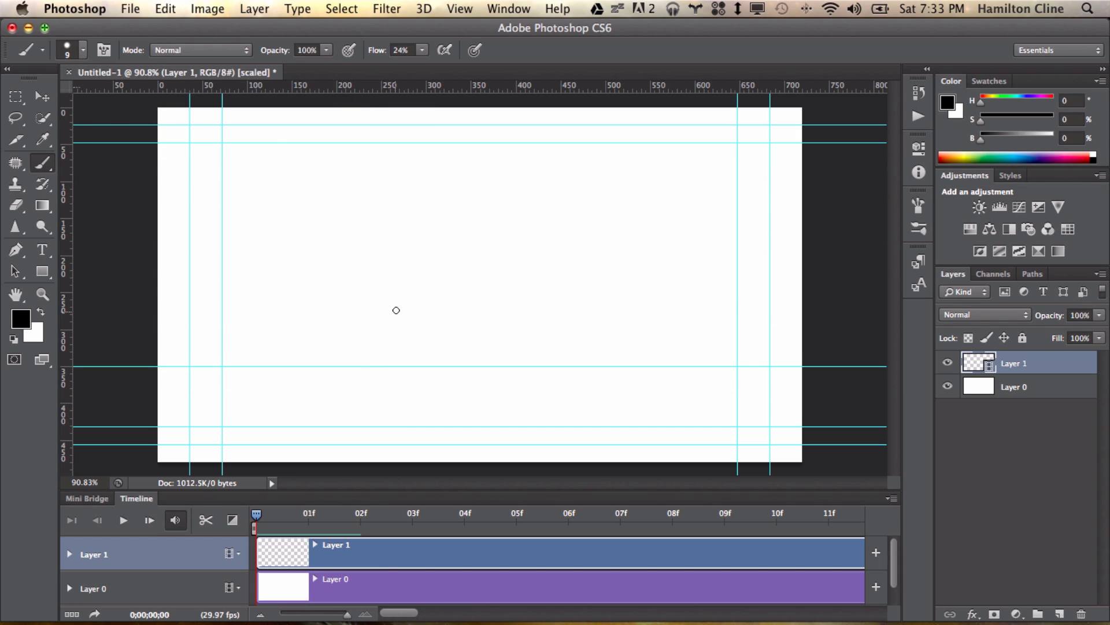
{"action": "left_click_drag", "start_coordinate": [402, 89], "coordinate": [426, 301]}
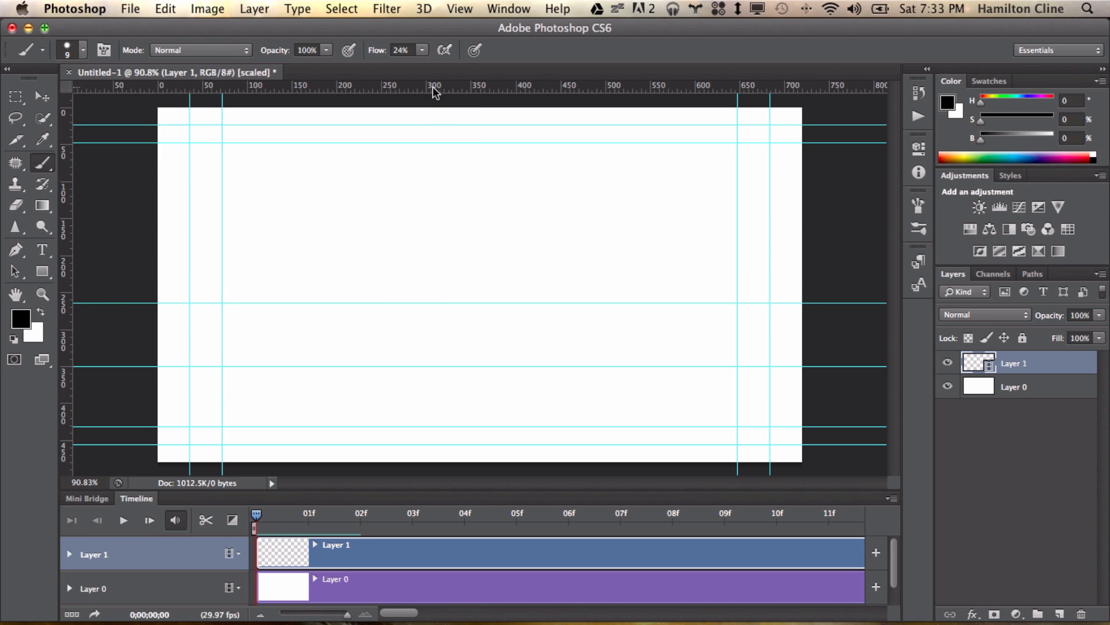
{"action": "left_click_drag", "start_coordinate": [435, 93], "coordinate": [443, 240]}
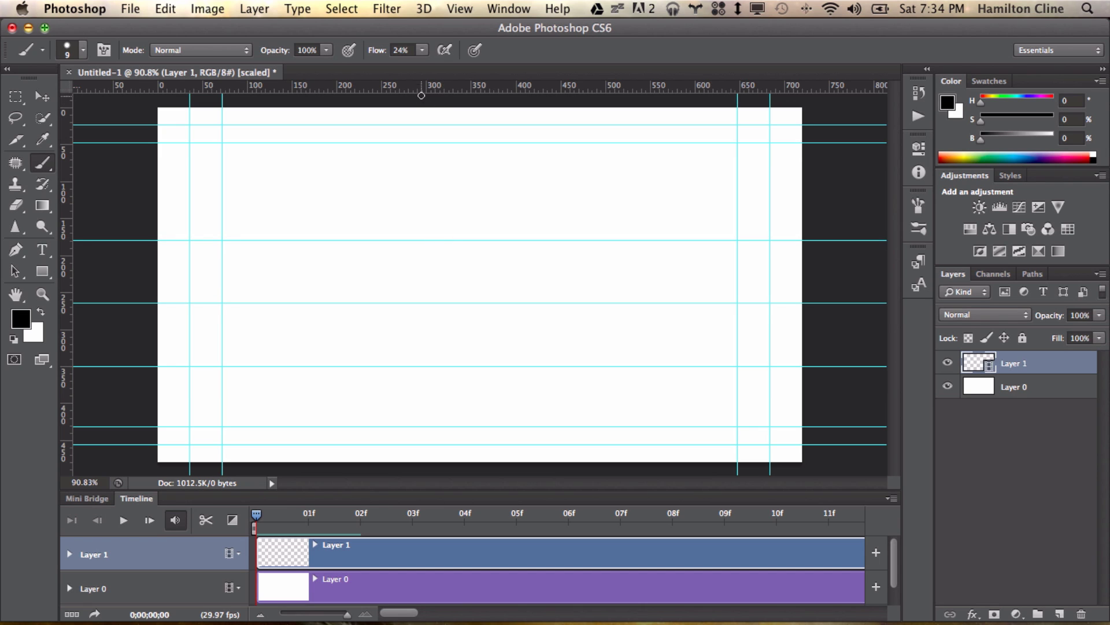
{"action": "left_click_drag", "start_coordinate": [428, 93], "coordinate": [434, 177]}
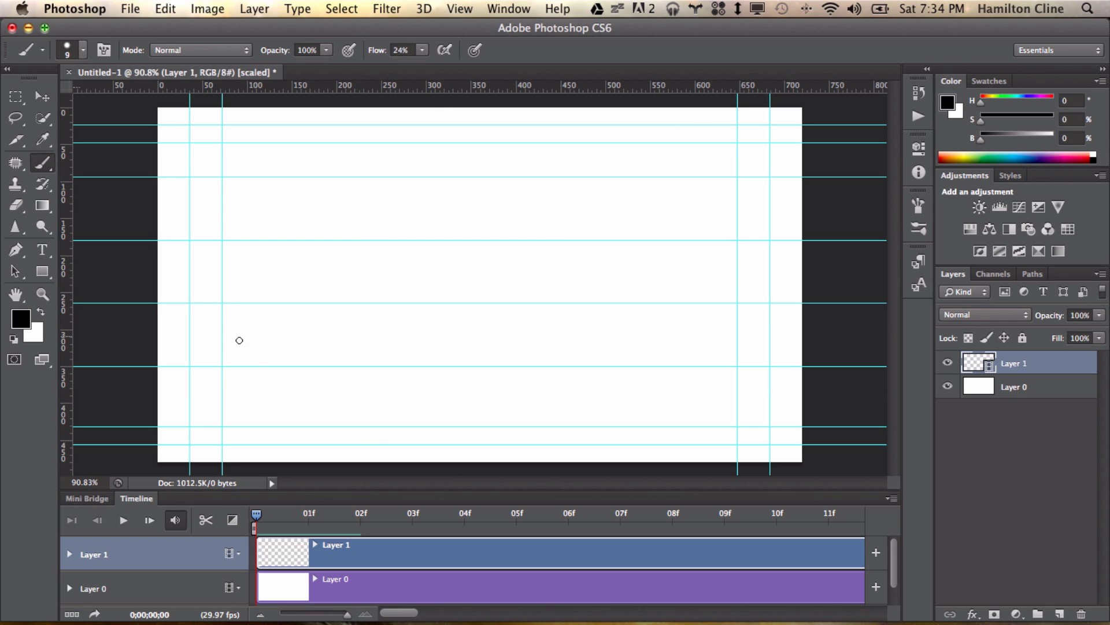
{"action": "left_click", "coordinate": [130, 9]}
{"action": "left_click", "coordinate": [144, 24]}
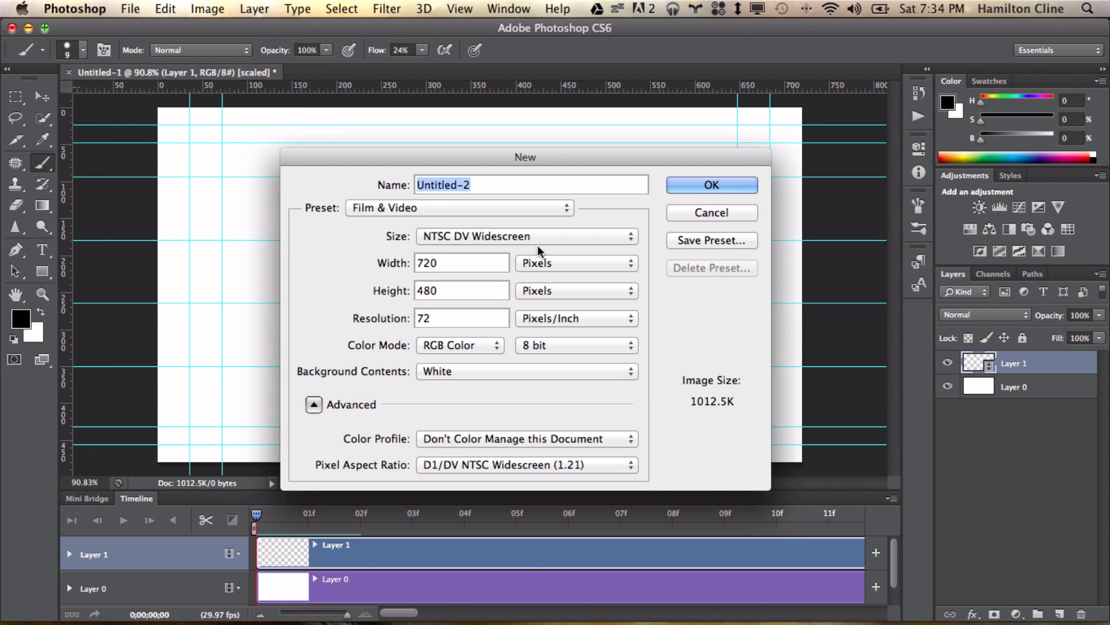
{"action": "left_click", "coordinate": [677, 214]}
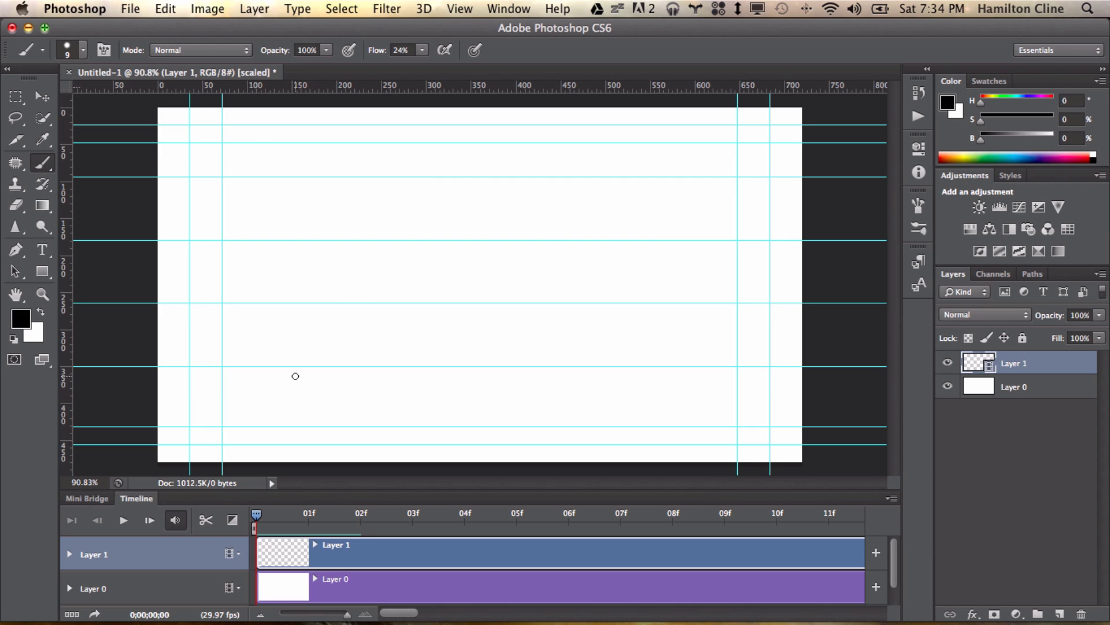
Step: Lock the guides from the View menu and drag Layer 1 to the trash, leaving Layer 0
{"action": "left_click", "coordinate": [457, 9]}
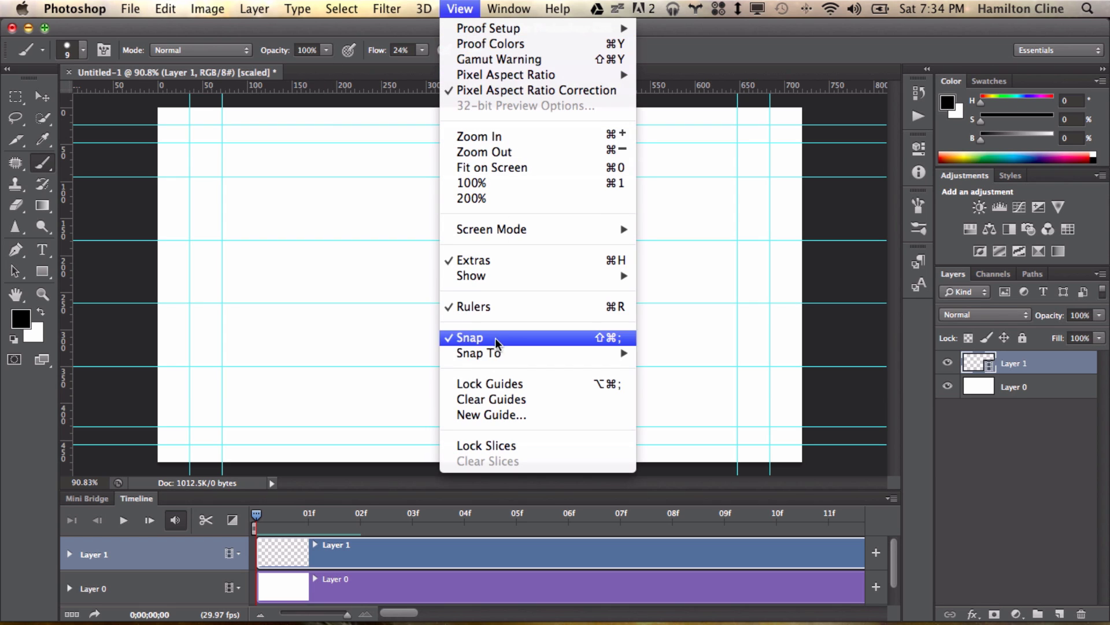
{"action": "left_click", "coordinate": [503, 381]}
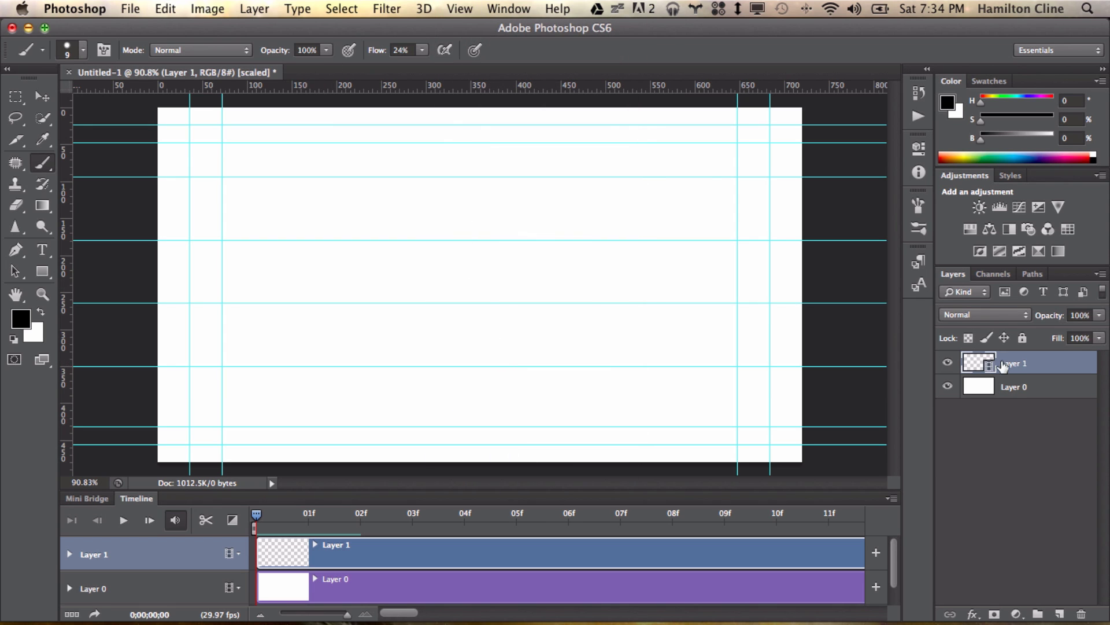
{"action": "left_click_drag", "start_coordinate": [1004, 365], "coordinate": [1080, 613]}
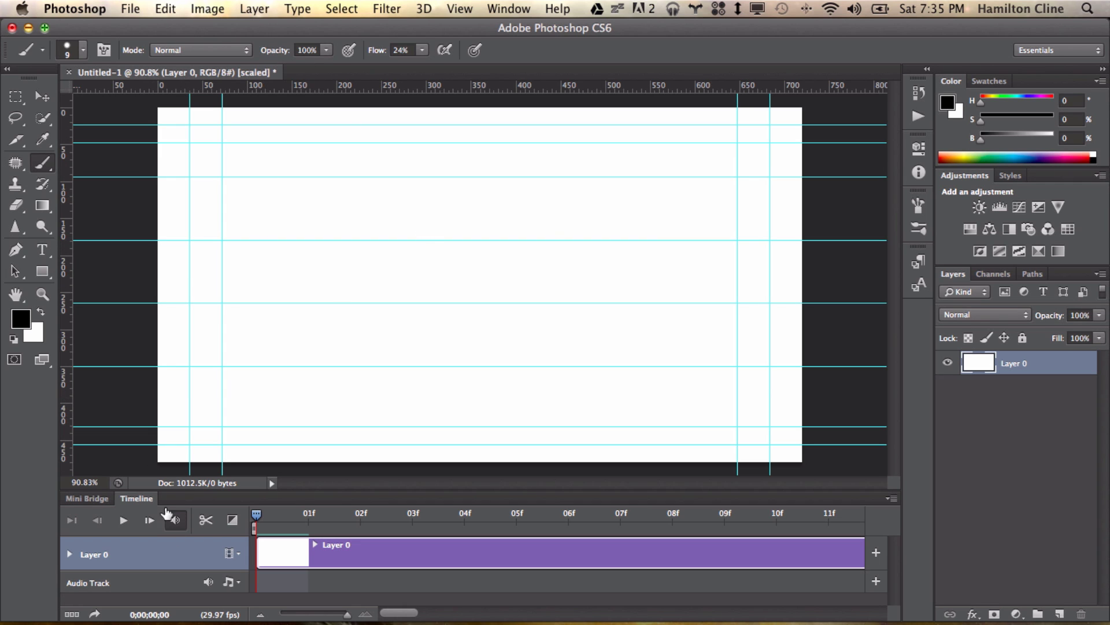
Step: Create a new blank video layer, Layer 1, from Layer > Video Layers
{"action": "left_click", "coordinate": [517, 8]}
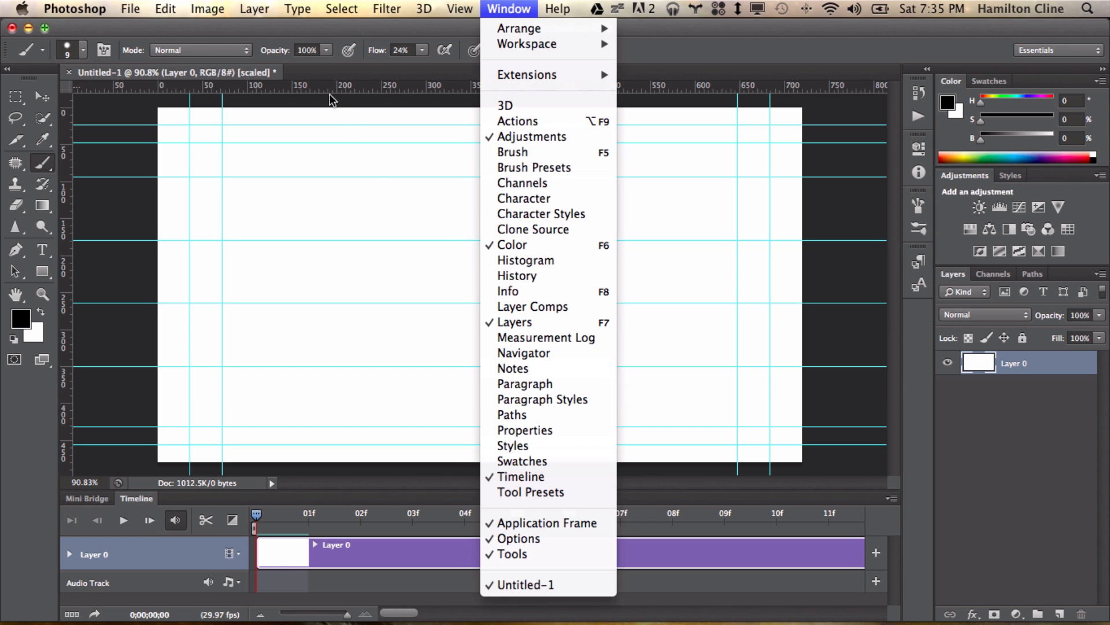
{"action": "left_click", "coordinate": [307, 40]}
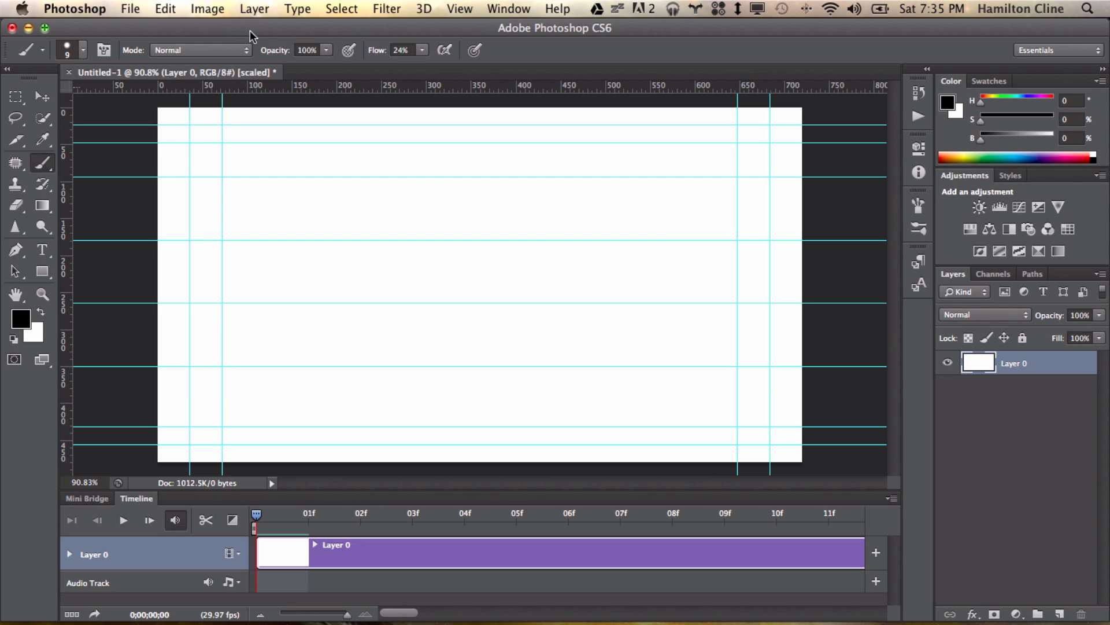
{"action": "left_click", "coordinate": [255, 10]}
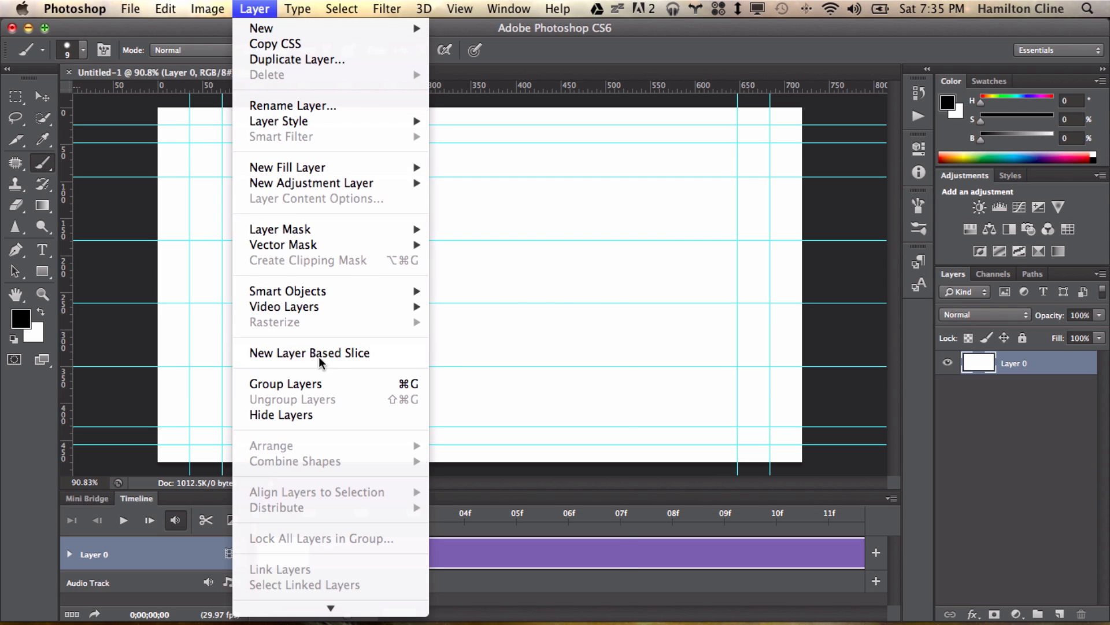
{"action": "mouse_move", "coordinate": [318, 309]}
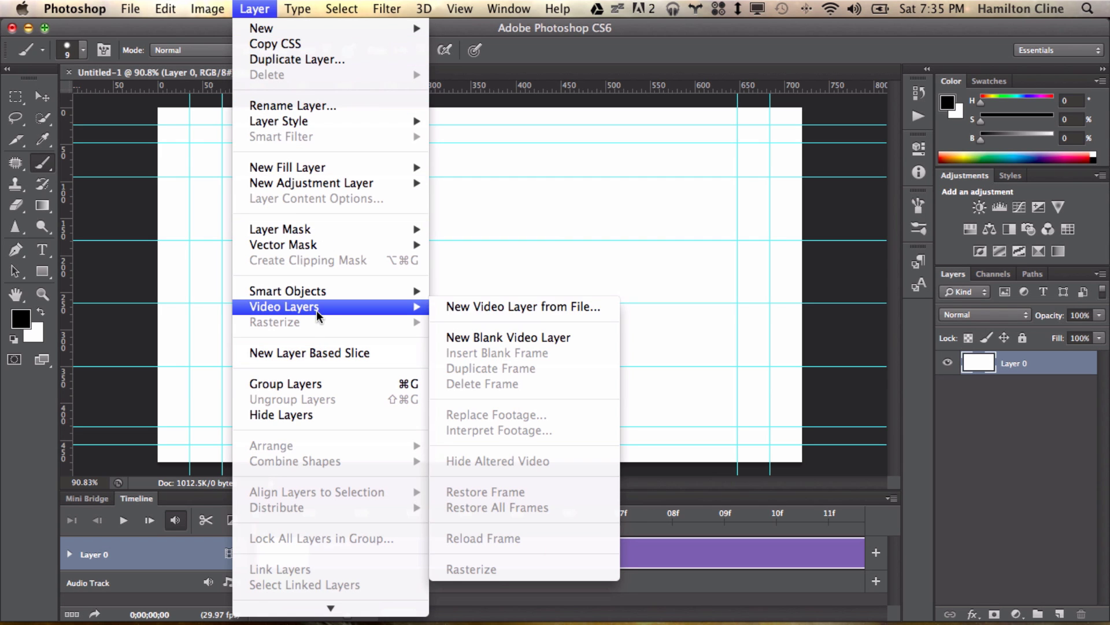
{"action": "left_click", "coordinate": [515, 335]}
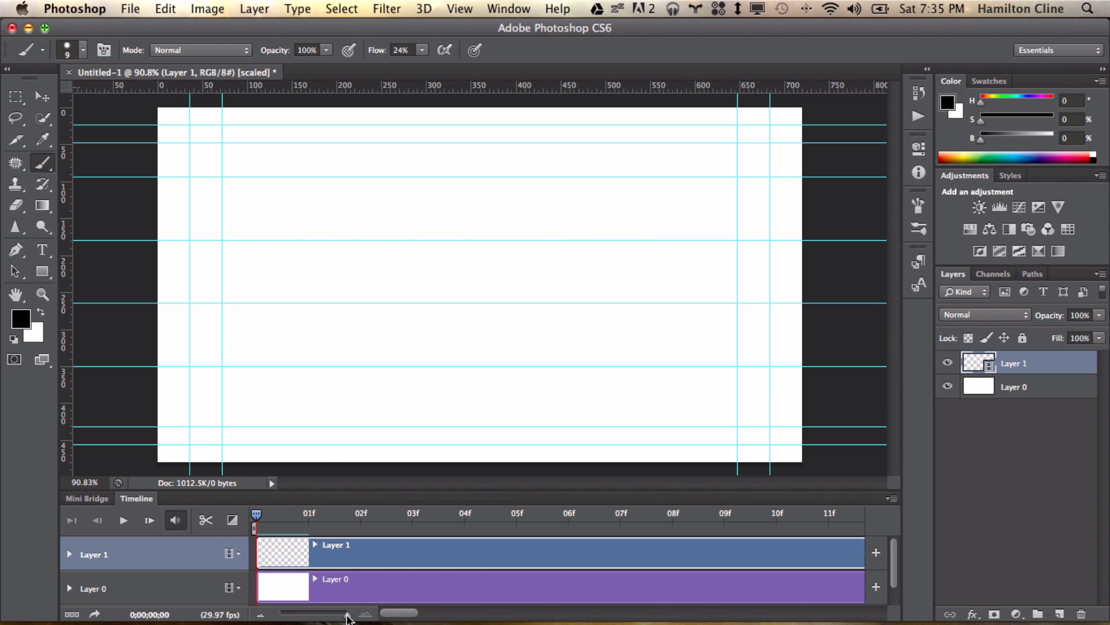
Step: Zoom out the timeline, scrub the first frames, and brush an oval head at the upper left
{"action": "mouse_move", "coordinate": [347, 615]}
{"action": "left_mouse_down"}
{"action": "mouse_move", "coordinate": [287, 615]}
{"action": "mouse_move", "coordinate": [347, 614]}
{"action": "left_mouse_up"}
{"action": "mouse_move", "coordinate": [256, 517]}
{"action": "left_mouse_down"}
{"action": "mouse_move", "coordinate": [465, 516]}
{"action": "mouse_move", "coordinate": [258, 518]}
{"action": "left_mouse_up"}
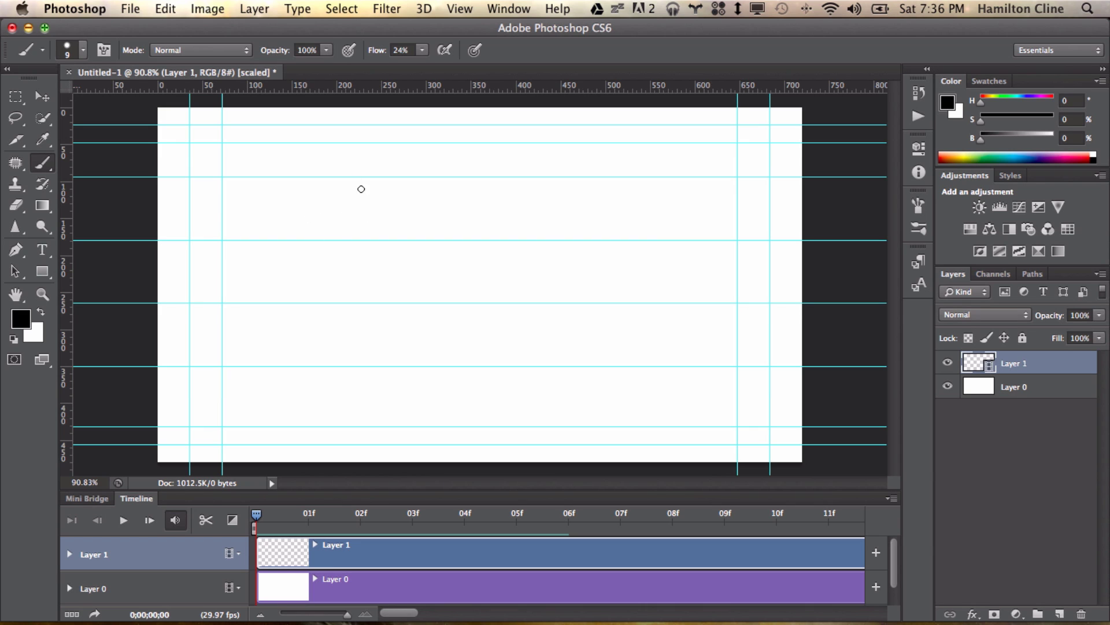
{"action": "mouse_move", "coordinate": [361, 180]}
{"action": "left_mouse_down"}
{"action": "mouse_move", "coordinate": [370, 239]}
{"action": "mouse_move", "coordinate": [338, 211]}
{"action": "mouse_move", "coordinate": [374, 189]}
{"action": "mouse_move", "coordinate": [379, 235]}
{"action": "left_mouse_up"}
Step: Undo the first oval, turn off View > Snap, and redraw the head
{"action": "key", "text": "super+z"}
{"action": "left_click", "coordinate": [456, 9]}
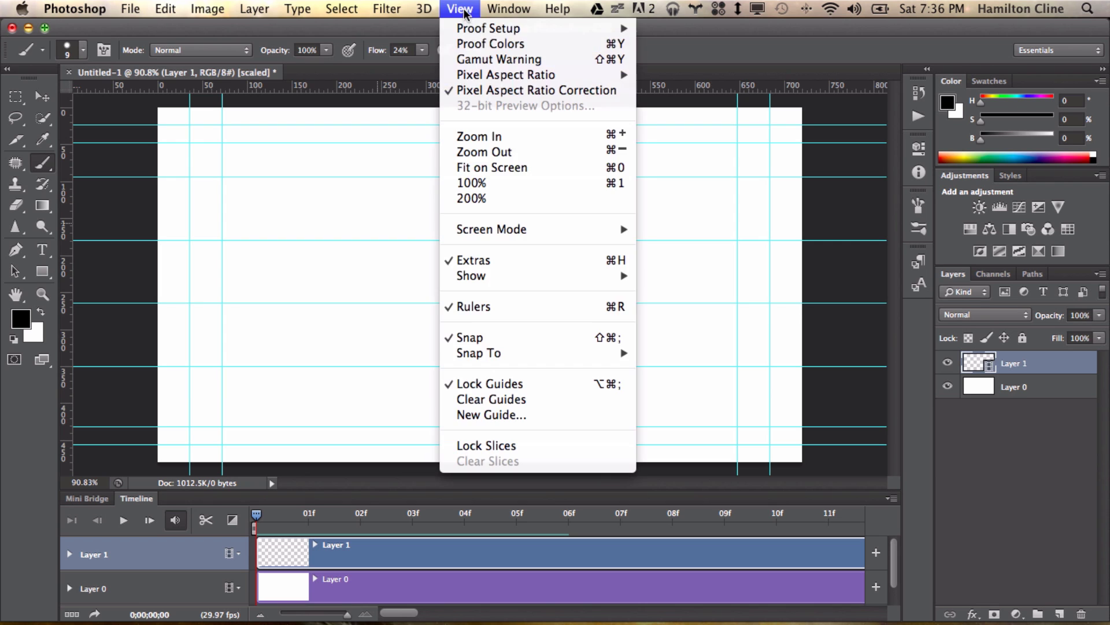
{"action": "left_click", "coordinate": [502, 337]}
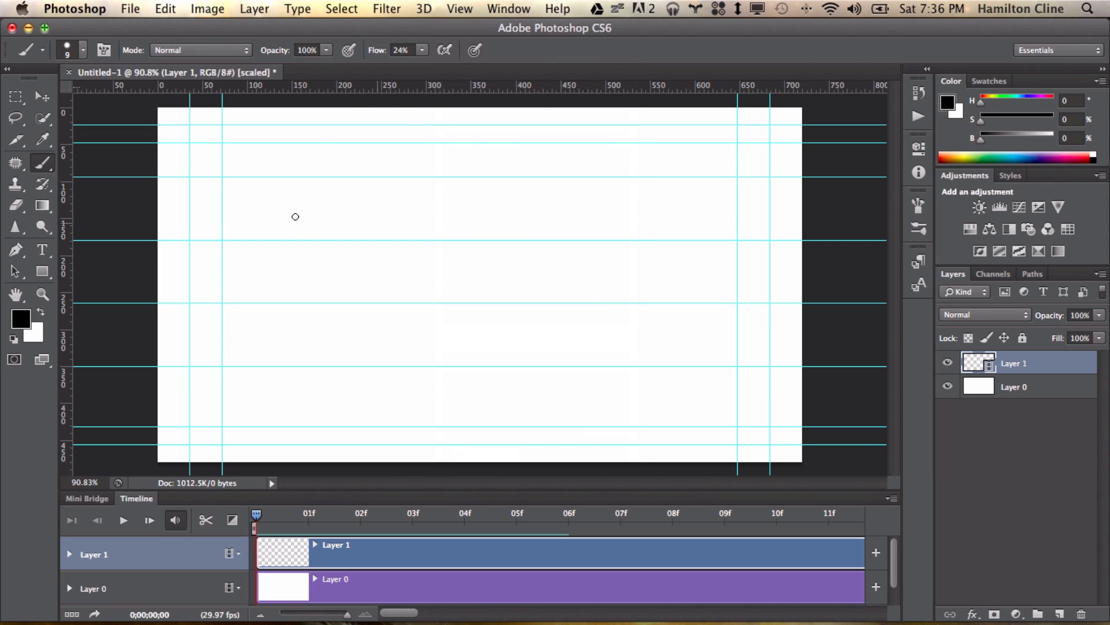
{"action": "left_click_drag", "start_coordinate": [349, 182], "coordinate": [363, 225]}
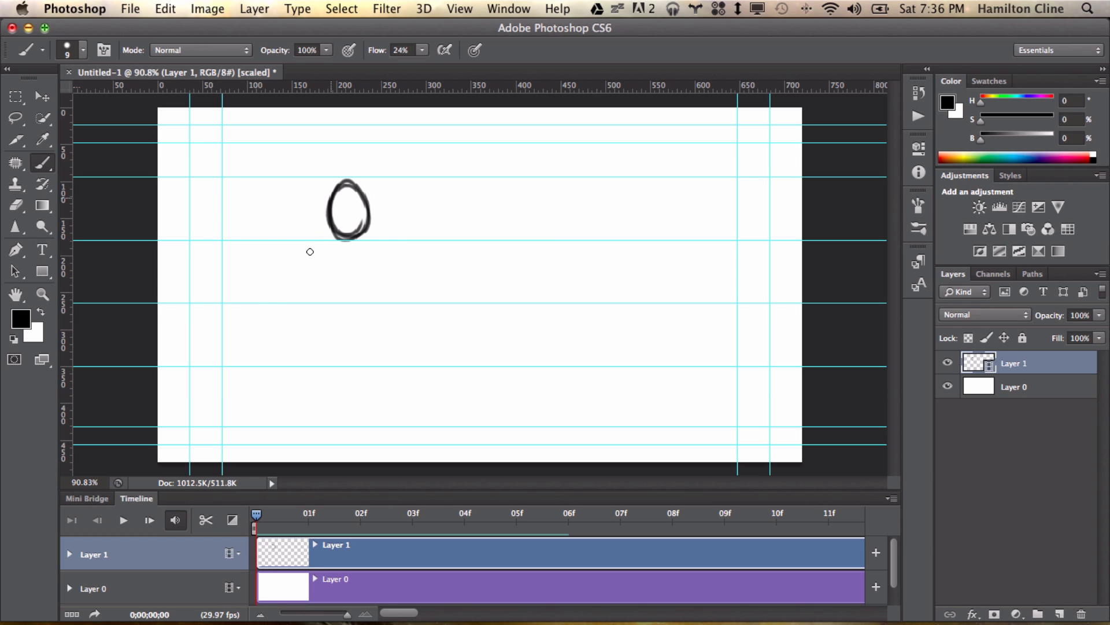
Step: Sketch the back arm, the back down to the hip, the front leg and the forward foot
{"action": "mouse_move", "coordinate": [322, 244]}
{"action": "left_mouse_down"}
{"action": "mouse_move", "coordinate": [255, 286]}
{"action": "mouse_move", "coordinate": [360, 253]}
{"action": "left_mouse_up"}
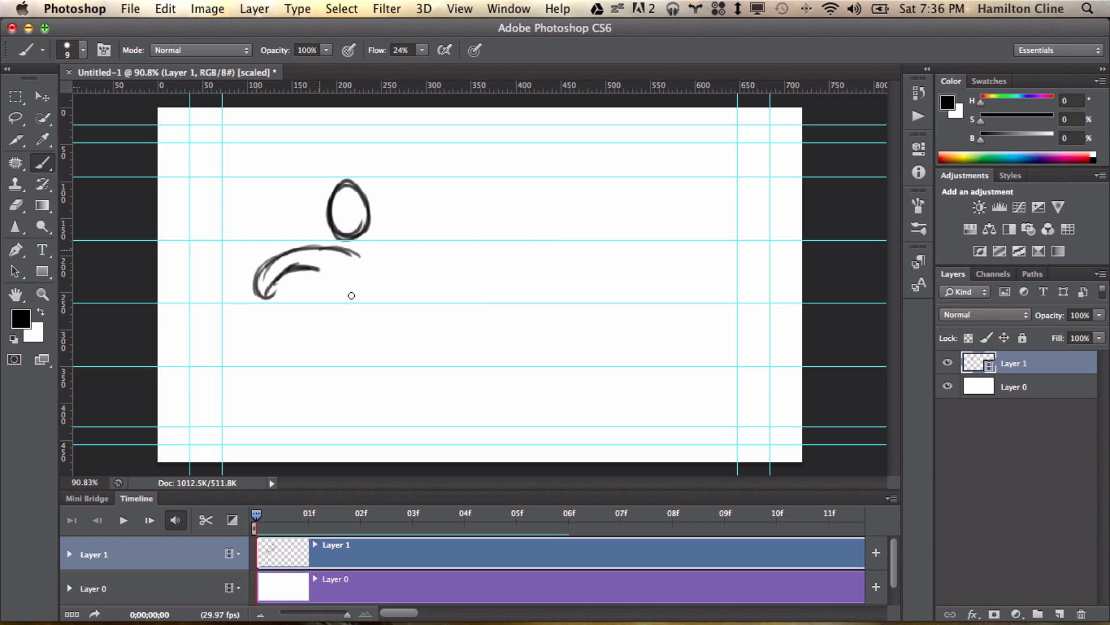
{"action": "mouse_move", "coordinate": [358, 264]}
{"action": "left_mouse_down"}
{"action": "mouse_move", "coordinate": [369, 289]}
{"action": "mouse_move", "coordinate": [365, 276]}
{"action": "mouse_move", "coordinate": [339, 346]}
{"action": "left_mouse_up"}
{"action": "left_click_drag", "start_coordinate": [366, 284], "coordinate": [338, 347]}
{"action": "left_click_drag", "start_coordinate": [323, 276], "coordinate": [301, 359]}
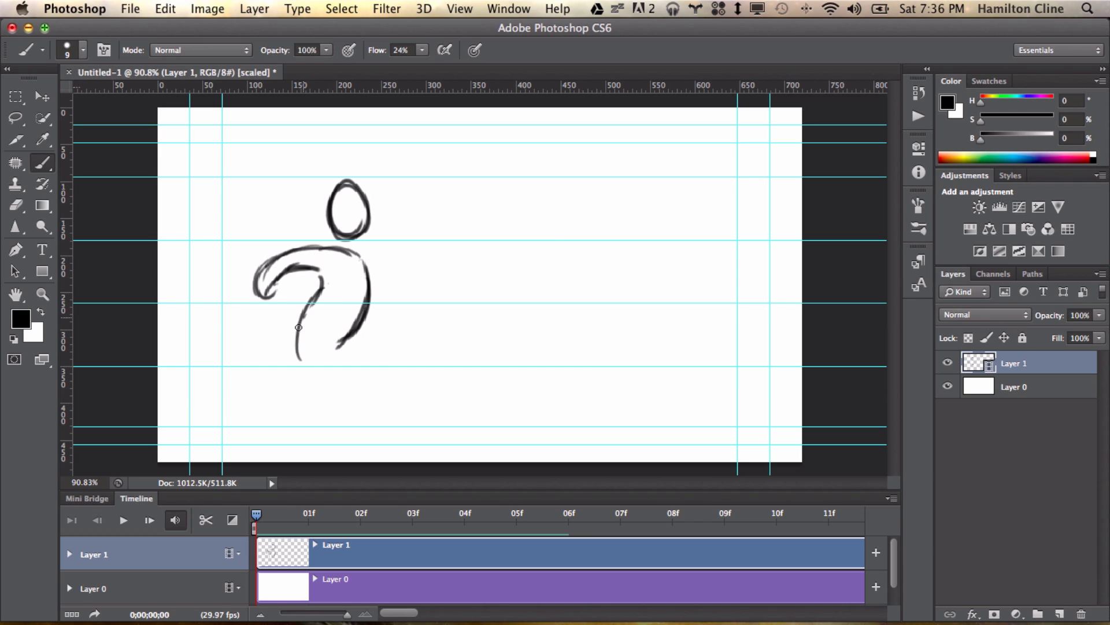
{"action": "mouse_move", "coordinate": [309, 307]}
{"action": "left_mouse_down"}
{"action": "mouse_move", "coordinate": [298, 357]}
{"action": "mouse_move", "coordinate": [324, 271]}
{"action": "left_mouse_up"}
{"action": "mouse_move", "coordinate": [299, 357]}
{"action": "left_mouse_down"}
{"action": "mouse_move", "coordinate": [378, 422]}
{"action": "mouse_move", "coordinate": [398, 365]}
{"action": "left_mouse_up"}
{"action": "mouse_move", "coordinate": [376, 415]}
{"action": "left_mouse_down"}
{"action": "mouse_move", "coordinate": [399, 361]}
{"action": "mouse_move", "coordinate": [363, 392]}
{"action": "mouse_move", "coordinate": [334, 354]}
{"action": "mouse_move", "coordinate": [361, 400]}
{"action": "left_mouse_up"}
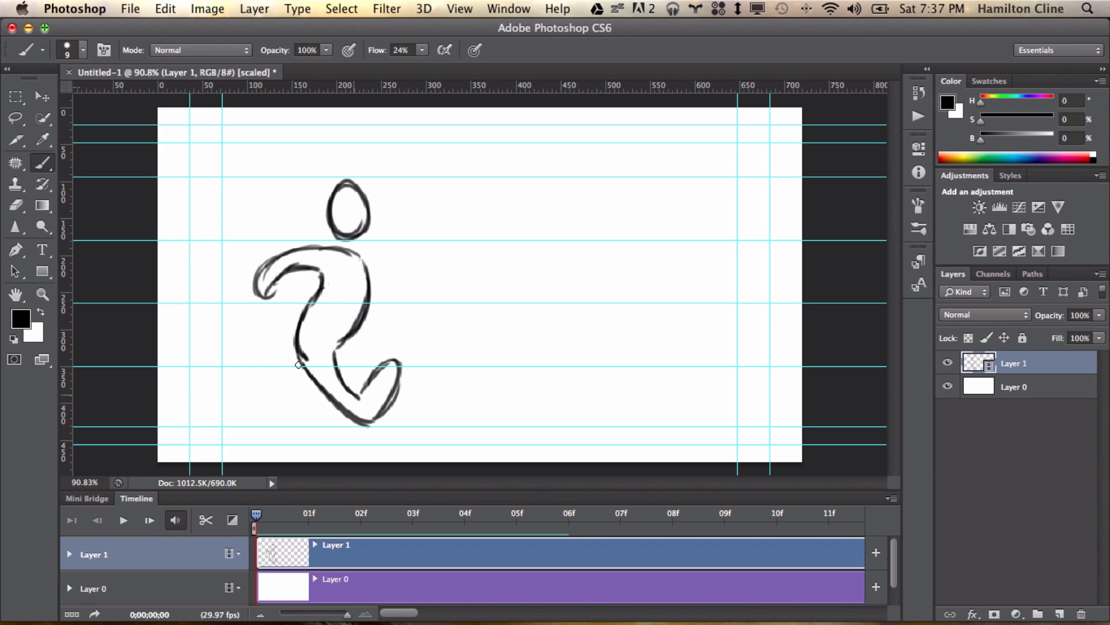
Step: Add the trailing leg and foot, the front arm with a fist, and thicken the shoulder and back arm
{"action": "mouse_move", "coordinate": [299, 364]}
{"action": "left_mouse_down"}
{"action": "mouse_move", "coordinate": [258, 383]}
{"action": "mouse_move", "coordinate": [252, 399]}
{"action": "mouse_move", "coordinate": [272, 417]}
{"action": "mouse_move", "coordinate": [281, 403]}
{"action": "mouse_move", "coordinate": [287, 417]}
{"action": "mouse_move", "coordinate": [279, 385]}
{"action": "left_mouse_up"}
{"action": "left_click_drag", "start_coordinate": [265, 392], "coordinate": [313, 375]}
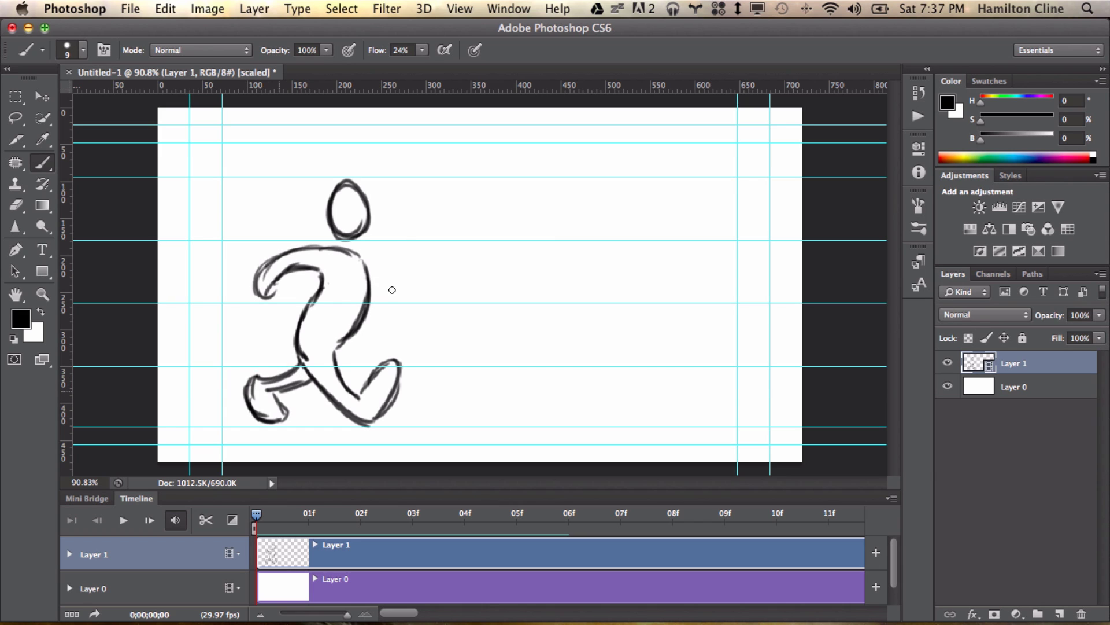
{"action": "mouse_move", "coordinate": [369, 279]}
{"action": "left_mouse_down"}
{"action": "mouse_move", "coordinate": [403, 287]}
{"action": "mouse_move", "coordinate": [395, 295]}
{"action": "mouse_move", "coordinate": [409, 280]}
{"action": "mouse_move", "coordinate": [392, 284]}
{"action": "mouse_move", "coordinate": [418, 290]}
{"action": "mouse_move", "coordinate": [409, 279]}
{"action": "mouse_move", "coordinate": [387, 315]}
{"action": "left_mouse_up"}
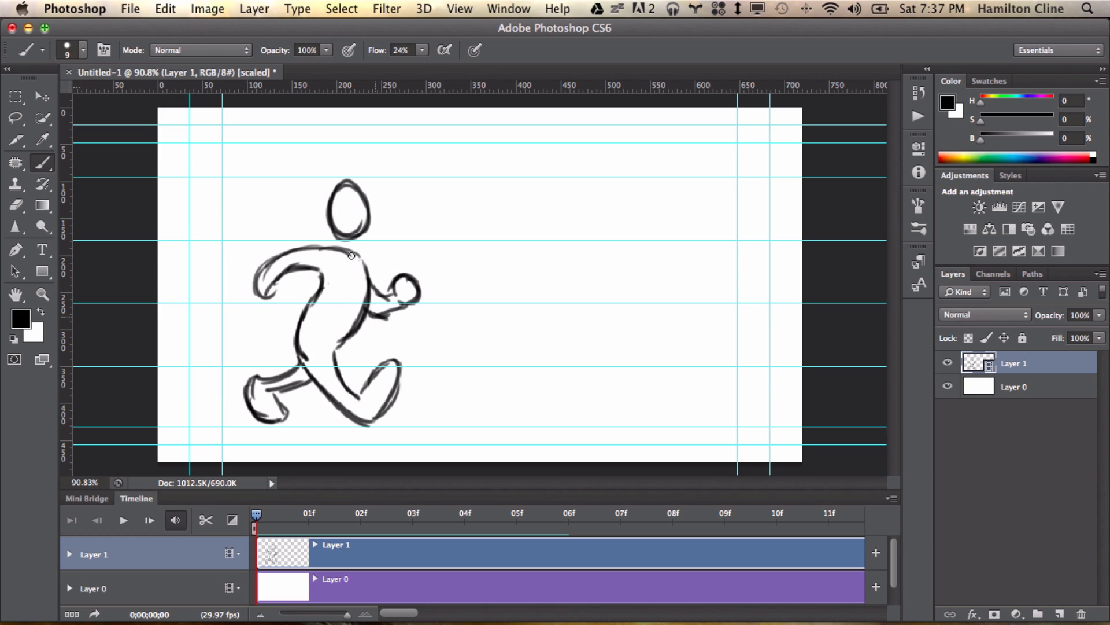
{"action": "mouse_move", "coordinate": [369, 279]}
{"action": "left_mouse_down"}
{"action": "mouse_move", "coordinate": [367, 265]}
{"action": "mouse_move", "coordinate": [322, 272]}
{"action": "left_mouse_up"}
{"action": "mouse_move", "coordinate": [340, 252]}
{"action": "left_mouse_down"}
{"action": "mouse_move", "coordinate": [247, 290]}
{"action": "mouse_move", "coordinate": [251, 280]}
{"action": "mouse_move", "coordinate": [268, 300]}
{"action": "mouse_move", "coordinate": [338, 250]}
{"action": "left_mouse_up"}
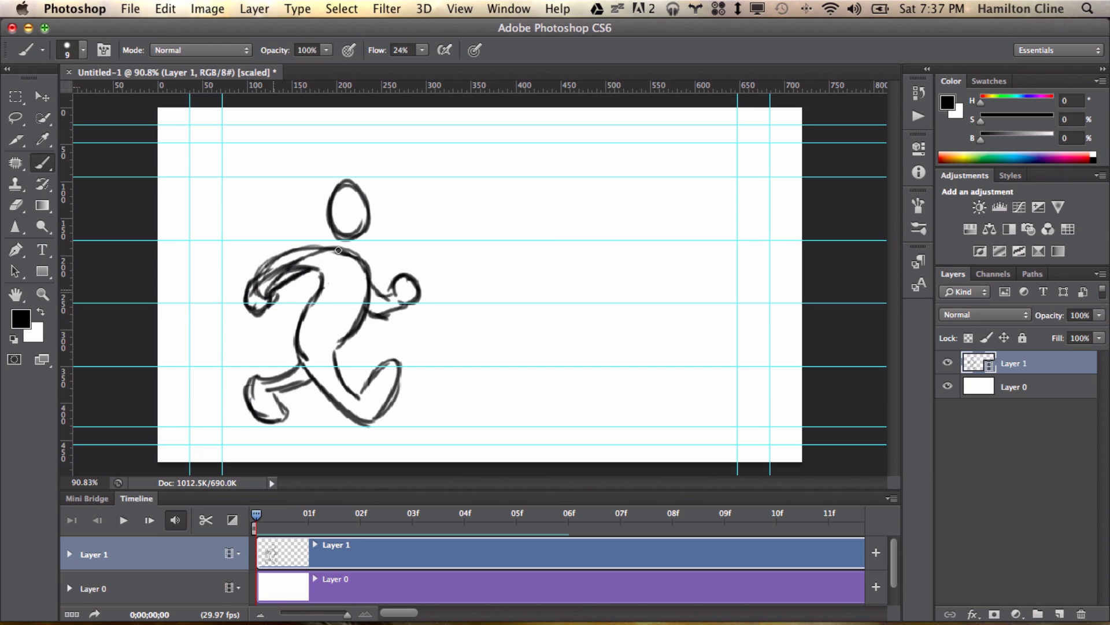
Step: Erase the stray end of the shoulder stroke with a smaller eraser, then return to the brush
{"action": "key", "text": "e"}
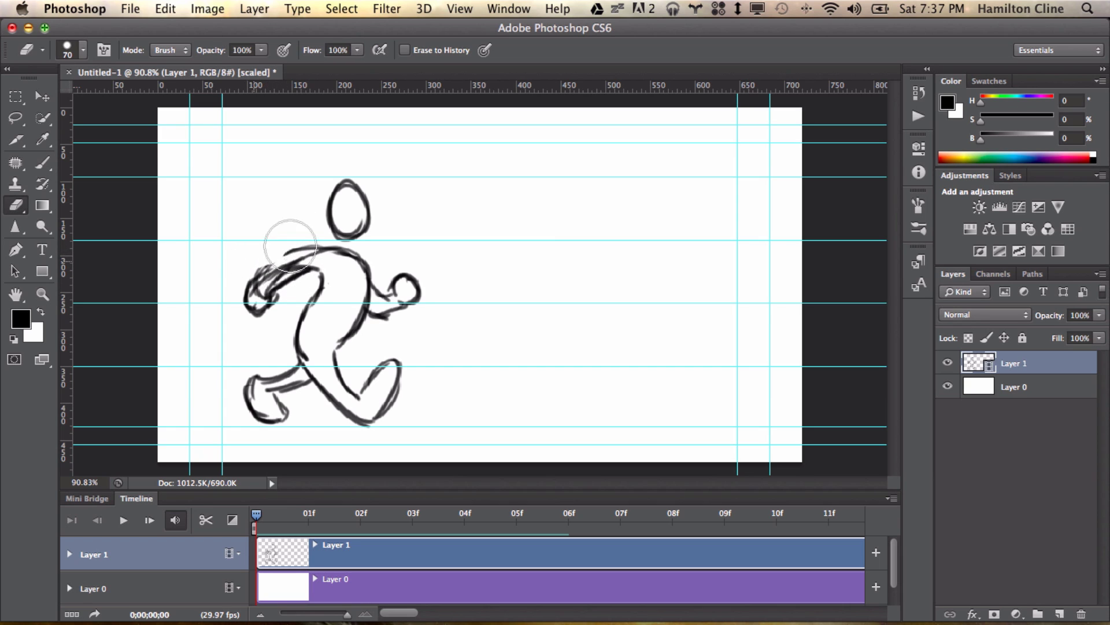
{"action": "key", "text": "bracketleft"}
{"action": "key", "text": "bracketleft"}
{"action": "mouse_move", "coordinate": [280, 248]}
{"action": "left_mouse_down"}
{"action": "mouse_move", "coordinate": [307, 243]}
{"action": "mouse_move", "coordinate": [315, 266]}
{"action": "mouse_move", "coordinate": [263, 287]}
{"action": "mouse_move", "coordinate": [319, 259]}
{"action": "mouse_move", "coordinate": [255, 297]}
{"action": "mouse_move", "coordinate": [325, 249]}
{"action": "left_mouse_up"}
{"action": "key", "text": "bracketleft"}
{"action": "key", "text": "bracketleft"}
{"action": "key", "text": "bracketleft"}
{"action": "key", "text": "b"}
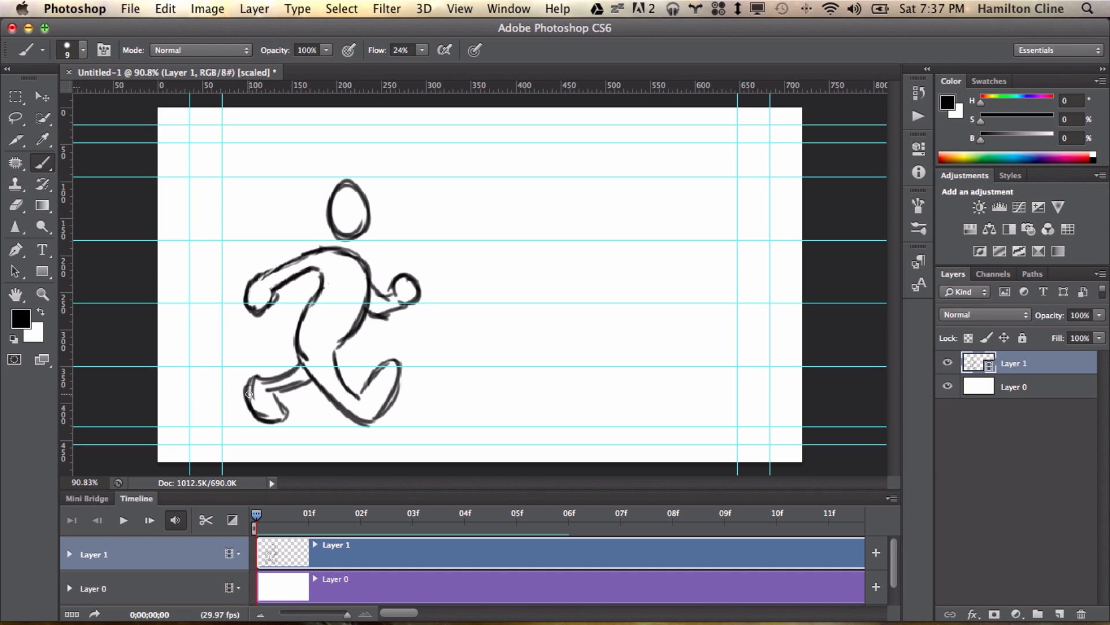
Step: Scribble dark shading on the back shoe, back arm and front lower leg, then go to frame 01f
{"action": "mouse_move", "coordinate": [248, 394]}
{"action": "left_mouse_down"}
{"action": "mouse_move", "coordinate": [260, 405]}
{"action": "mouse_move", "coordinate": [275, 399]}
{"action": "mouse_move", "coordinate": [268, 384]}
{"action": "mouse_move", "coordinate": [308, 373]}
{"action": "left_mouse_up"}
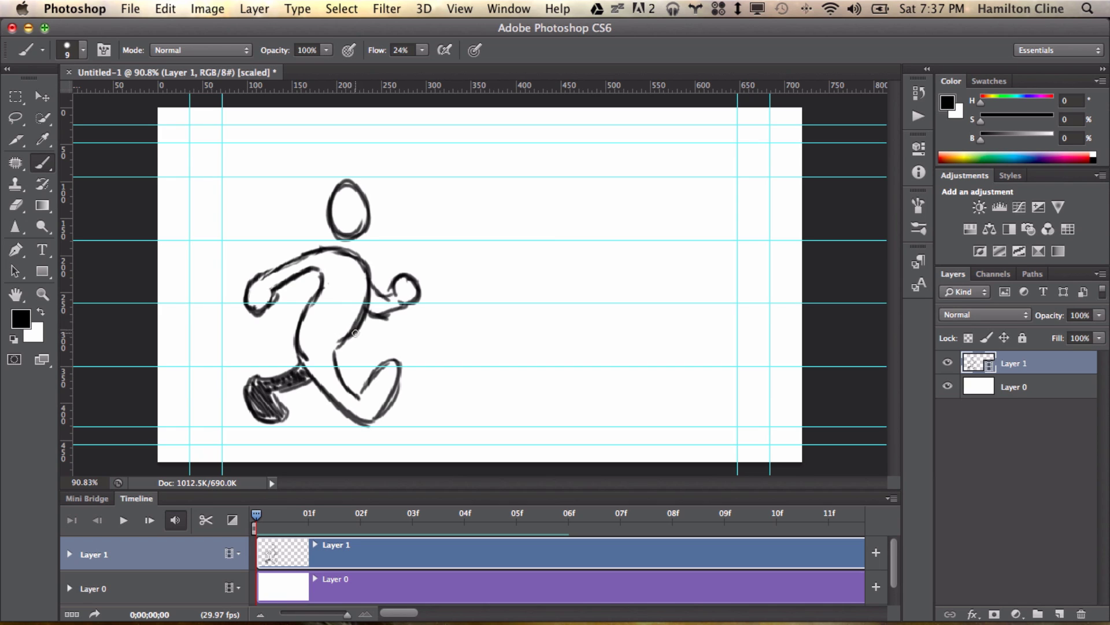
{"action": "mouse_move", "coordinate": [375, 323]}
{"action": "left_mouse_down"}
{"action": "mouse_move", "coordinate": [379, 294]}
{"action": "mouse_move", "coordinate": [398, 304]}
{"action": "mouse_move", "coordinate": [401, 272]}
{"action": "left_mouse_up"}
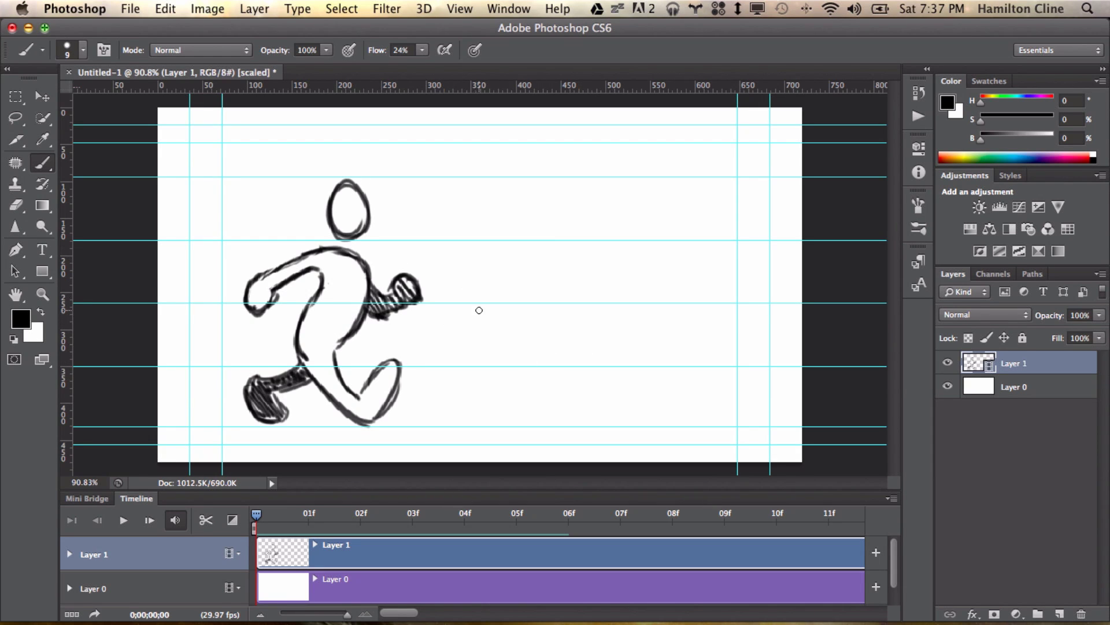
{"action": "mouse_move", "coordinate": [376, 374]}
{"action": "left_mouse_down"}
{"action": "mouse_move", "coordinate": [363, 395]}
{"action": "mouse_move", "coordinate": [393, 368]}
{"action": "mouse_move", "coordinate": [394, 401]}
{"action": "left_mouse_up"}
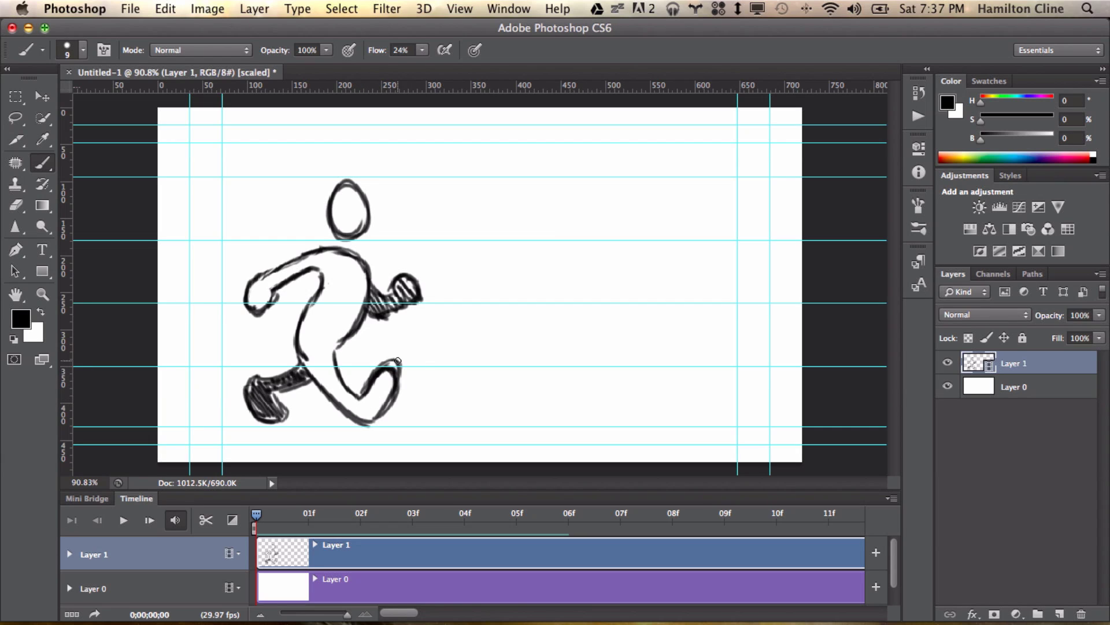
{"action": "key", "text": "e"}
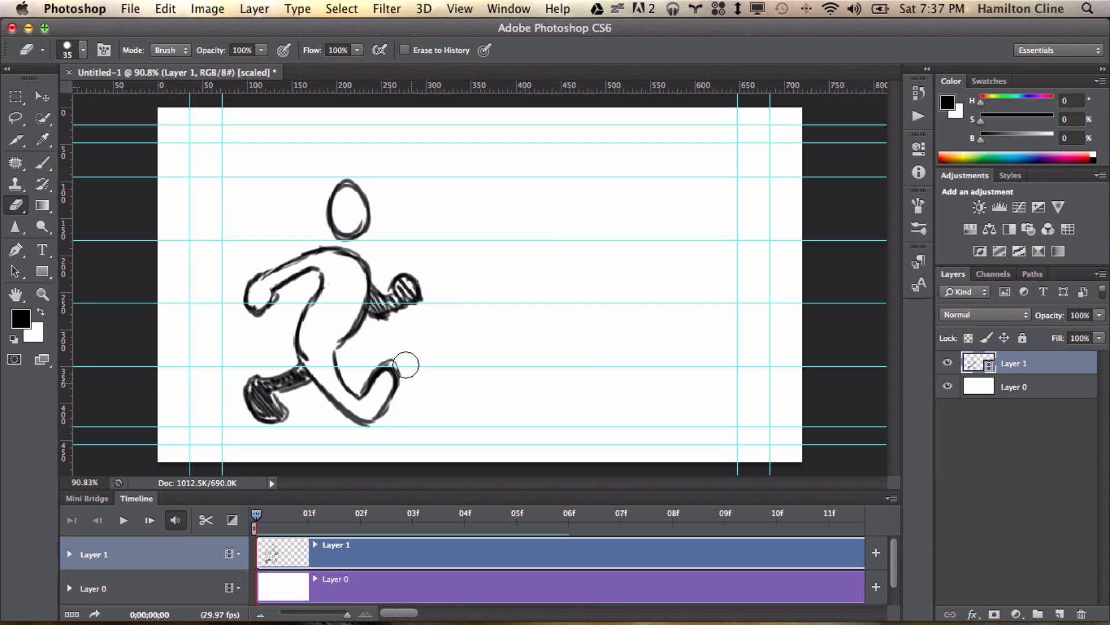
{"action": "key", "text": "b"}
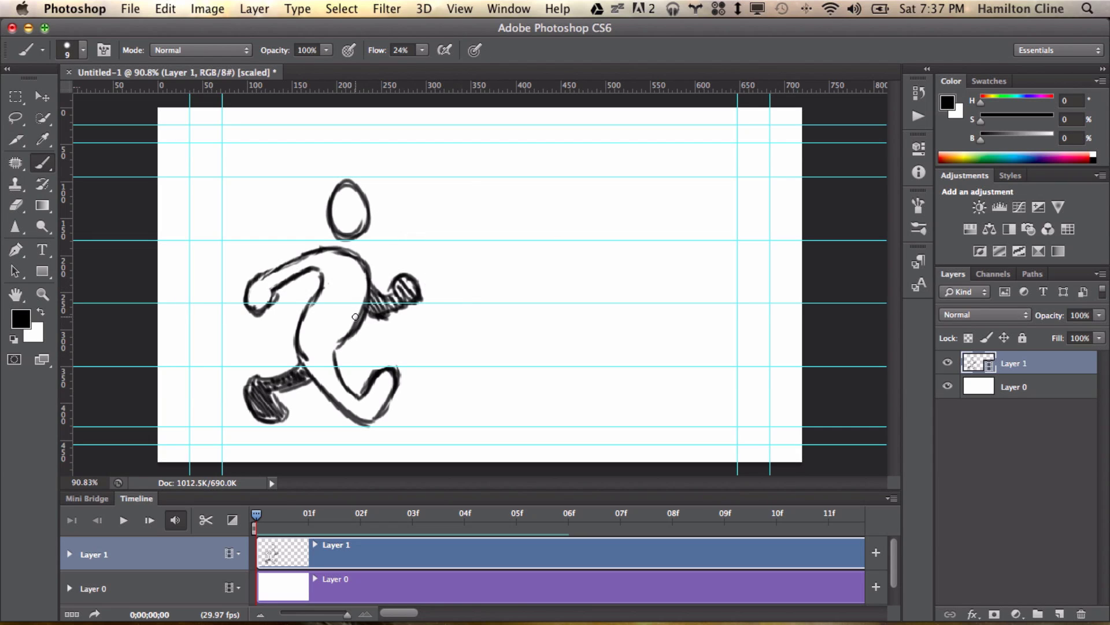
{"action": "key", "text": "e"}
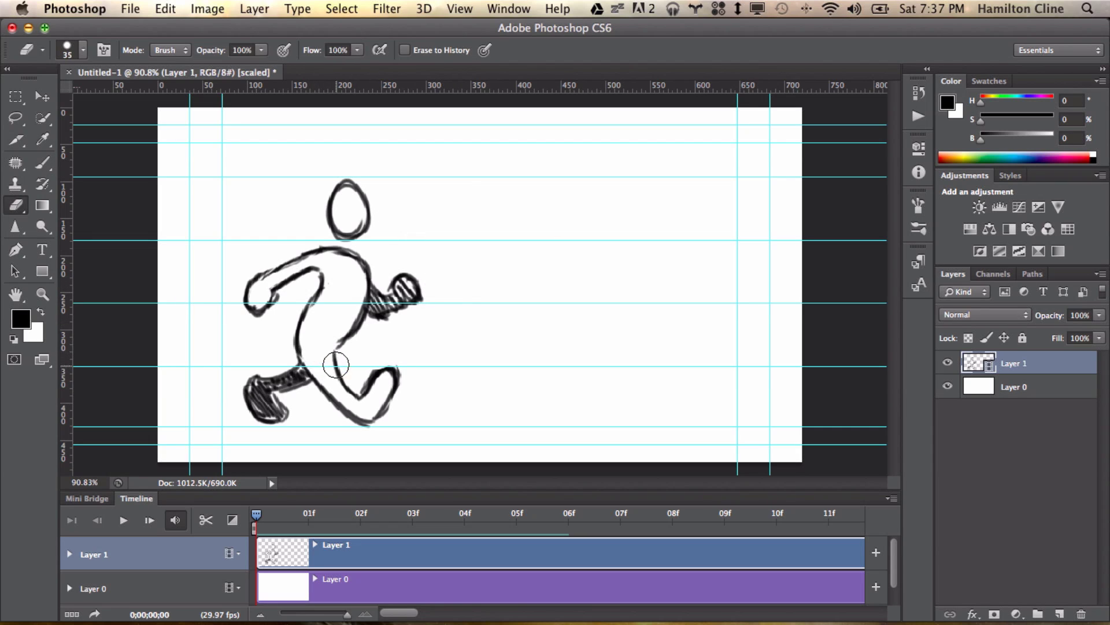
{"action": "key", "text": "b"}
{"action": "left_click_drag", "start_coordinate": [335, 365], "coordinate": [334, 350]}
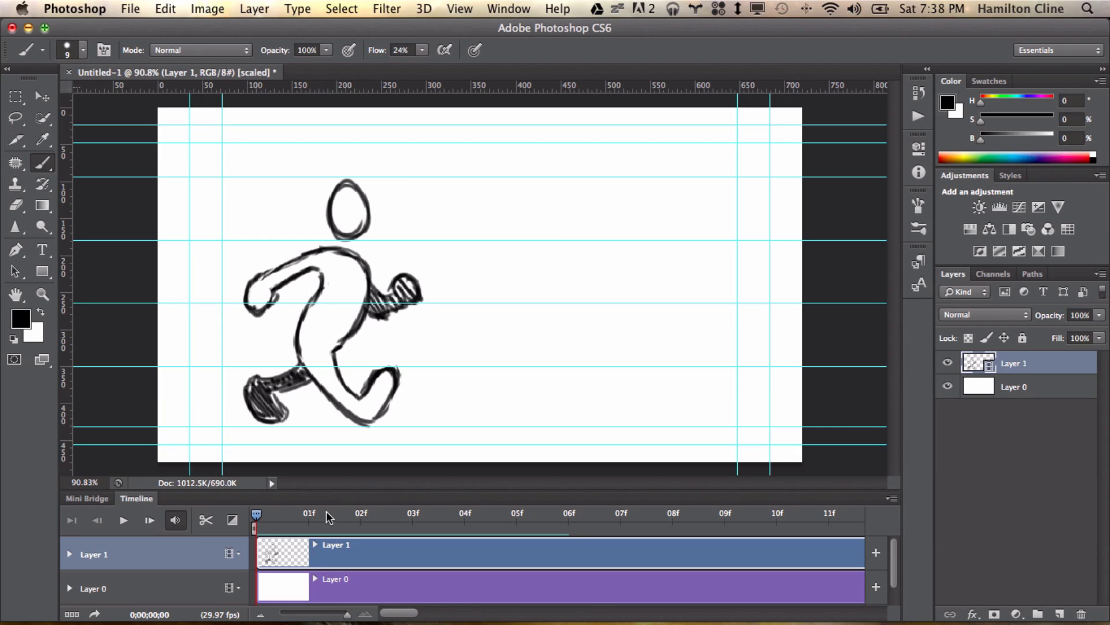
{"action": "left_click", "coordinate": [289, 515]}
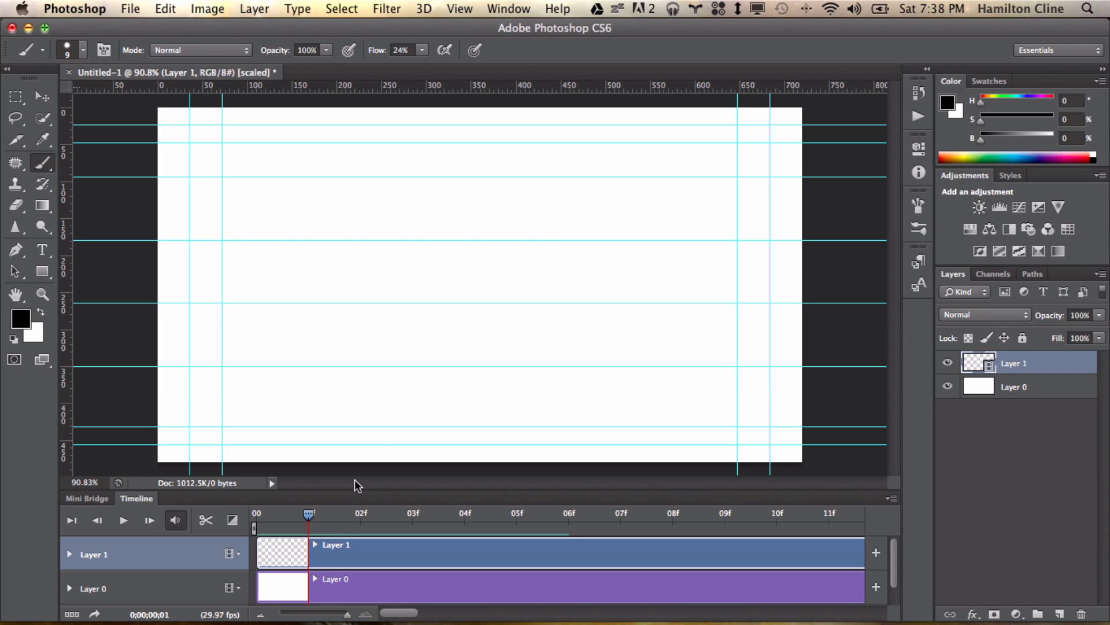
Step: Move the playhead back to the 00 frame so the runner sketch reappears
{"action": "left_click", "coordinate": [288, 513]}
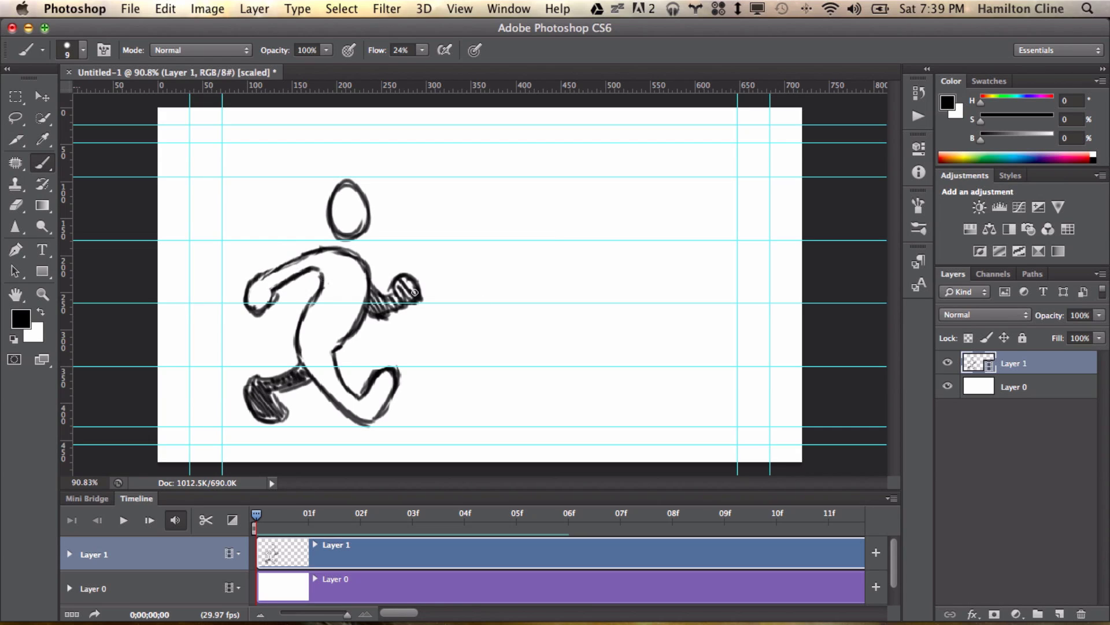
Step: Enable onion skins in the Timeline menu and move the playhead to frame 1
{"action": "left_click", "coordinate": [891, 498]}
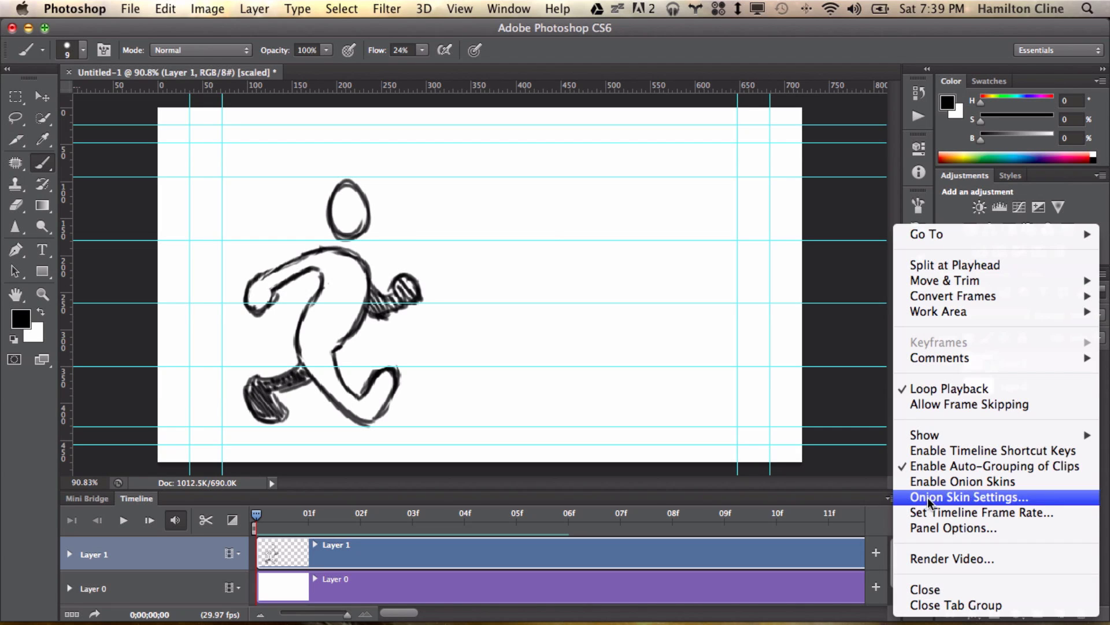
{"action": "left_click", "coordinate": [935, 480]}
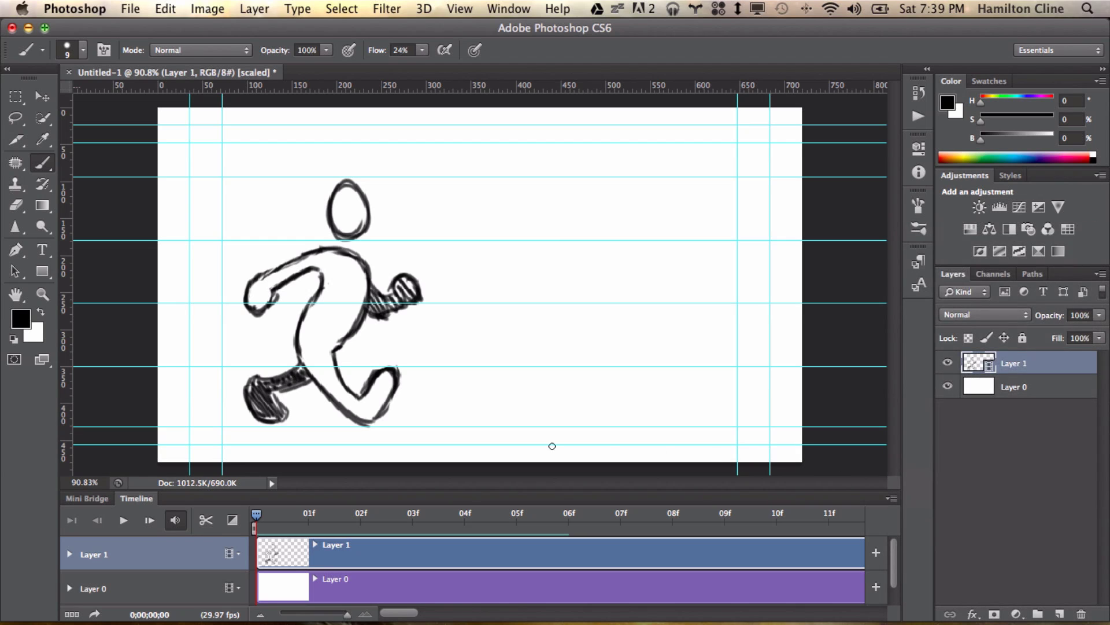
{"action": "left_click_drag", "start_coordinate": [256, 514], "coordinate": [308, 512]}
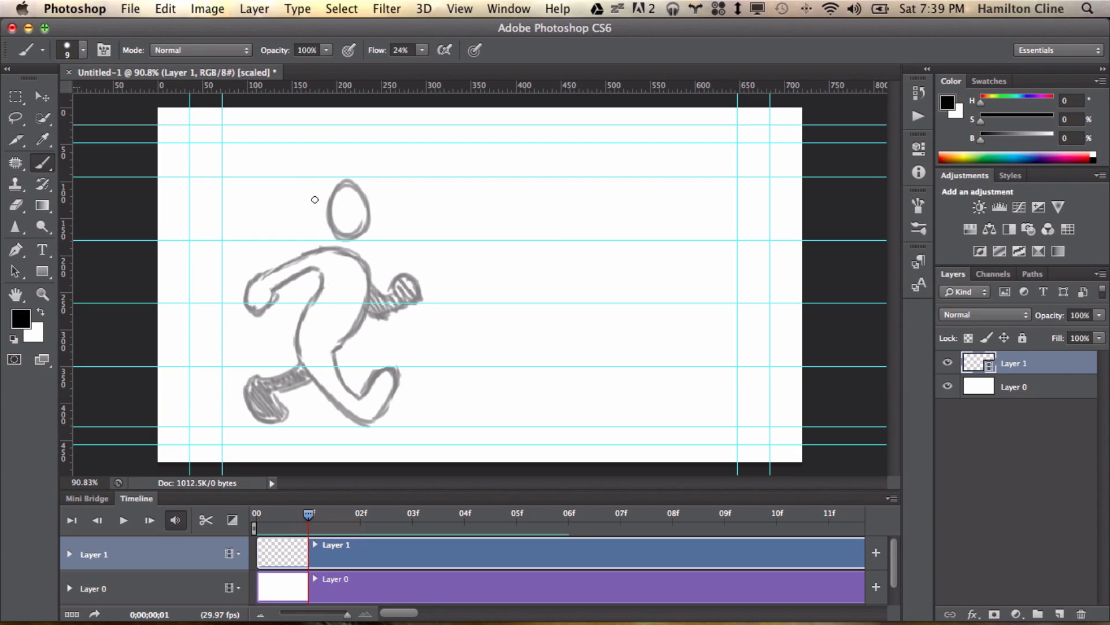
Step: Draw the second pose's head, neck, hand, back foot and fist with shading, then move to frame 2
{"action": "mouse_move", "coordinate": [361, 222]}
{"action": "left_mouse_down"}
{"action": "mouse_move", "coordinate": [336, 236]}
{"action": "mouse_move", "coordinate": [329, 211]}
{"action": "mouse_move", "coordinate": [358, 201]}
{"action": "mouse_move", "coordinate": [368, 228]}
{"action": "mouse_move", "coordinate": [330, 216]}
{"action": "mouse_move", "coordinate": [350, 196]}
{"action": "mouse_move", "coordinate": [355, 243]}
{"action": "mouse_move", "coordinate": [352, 196]}
{"action": "mouse_move", "coordinate": [356, 246]}
{"action": "mouse_move", "coordinate": [368, 221]}
{"action": "mouse_move", "coordinate": [344, 240]}
{"action": "left_mouse_up"}
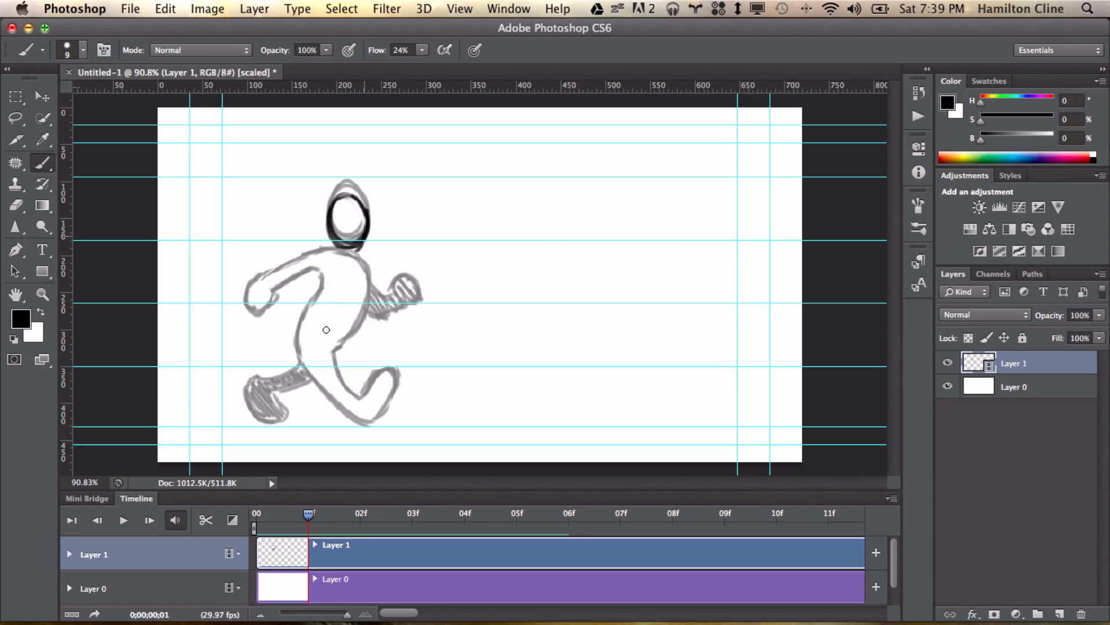
{"action": "left_click_drag", "start_coordinate": [342, 258], "coordinate": [351, 262]}
{"action": "mouse_move", "coordinate": [269, 287]}
{"action": "left_mouse_down"}
{"action": "mouse_move", "coordinate": [260, 324]}
{"action": "mouse_move", "coordinate": [315, 283]}
{"action": "mouse_move", "coordinate": [263, 298]}
{"action": "mouse_move", "coordinate": [266, 329]}
{"action": "mouse_move", "coordinate": [331, 263]}
{"action": "mouse_move", "coordinate": [369, 275]}
{"action": "mouse_move", "coordinate": [334, 350]}
{"action": "mouse_move", "coordinate": [358, 377]}
{"action": "mouse_move", "coordinate": [354, 412]}
{"action": "mouse_move", "coordinate": [383, 418]}
{"action": "mouse_move", "coordinate": [326, 415]}
{"action": "mouse_move", "coordinate": [294, 347]}
{"action": "mouse_move", "coordinate": [362, 425]}
{"action": "mouse_move", "coordinate": [344, 355]}
{"action": "left_mouse_up"}
{"action": "mouse_move", "coordinate": [288, 377]}
{"action": "left_mouse_down"}
{"action": "mouse_move", "coordinate": [263, 377]}
{"action": "mouse_move", "coordinate": [277, 405]}
{"action": "mouse_move", "coordinate": [322, 382]}
{"action": "left_mouse_up"}
{"action": "mouse_move", "coordinate": [368, 314]}
{"action": "left_mouse_down"}
{"action": "mouse_move", "coordinate": [422, 291]}
{"action": "mouse_move", "coordinate": [404, 259]}
{"action": "mouse_move", "coordinate": [402, 275]}
{"action": "mouse_move", "coordinate": [373, 290]}
{"action": "left_mouse_up"}
{"action": "left_click_drag", "start_coordinate": [258, 393], "coordinate": [307, 388]}
{"action": "mouse_move", "coordinate": [370, 307]}
{"action": "left_mouse_down"}
{"action": "mouse_move", "coordinate": [408, 289]}
{"action": "mouse_move", "coordinate": [419, 269]}
{"action": "left_mouse_up"}
{"action": "left_click_drag", "start_coordinate": [263, 515], "coordinate": [350, 514]}
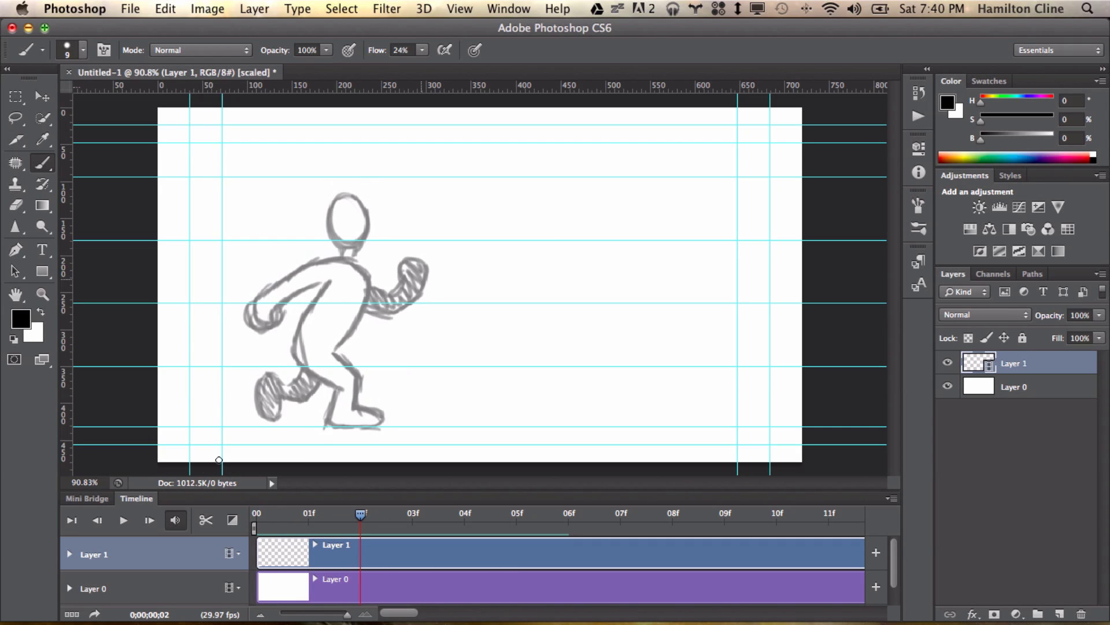
Step: Set Onion Skin Settings to 2 frames before and 2 frames after
{"action": "left_click", "coordinate": [891, 498]}
{"action": "left_click", "coordinate": [986, 493]}
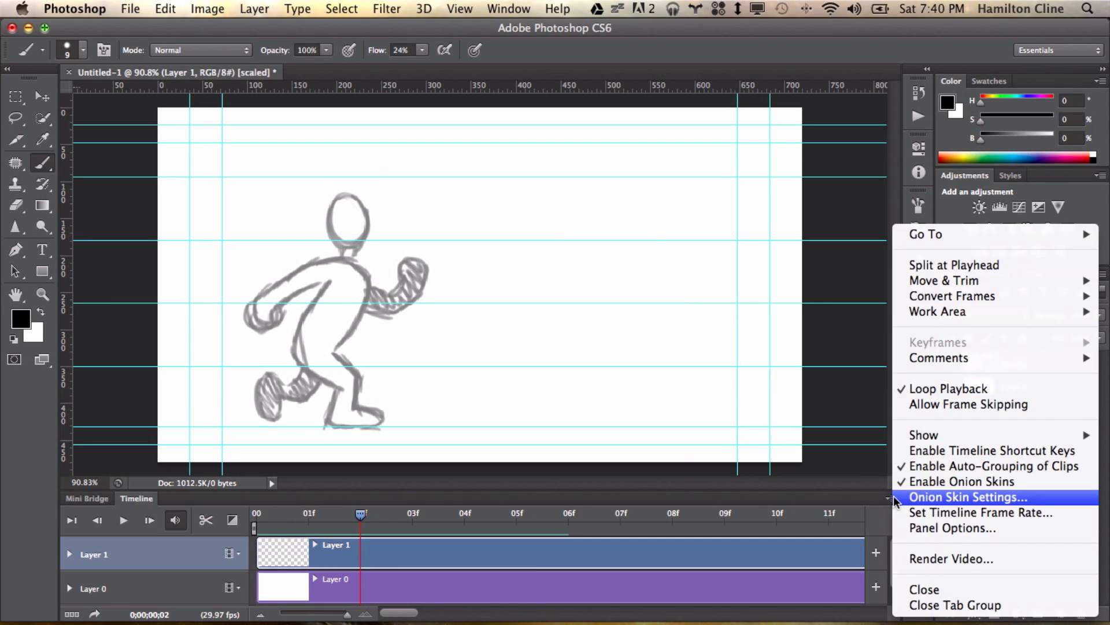
{"action": "key", "text": "Escape"}
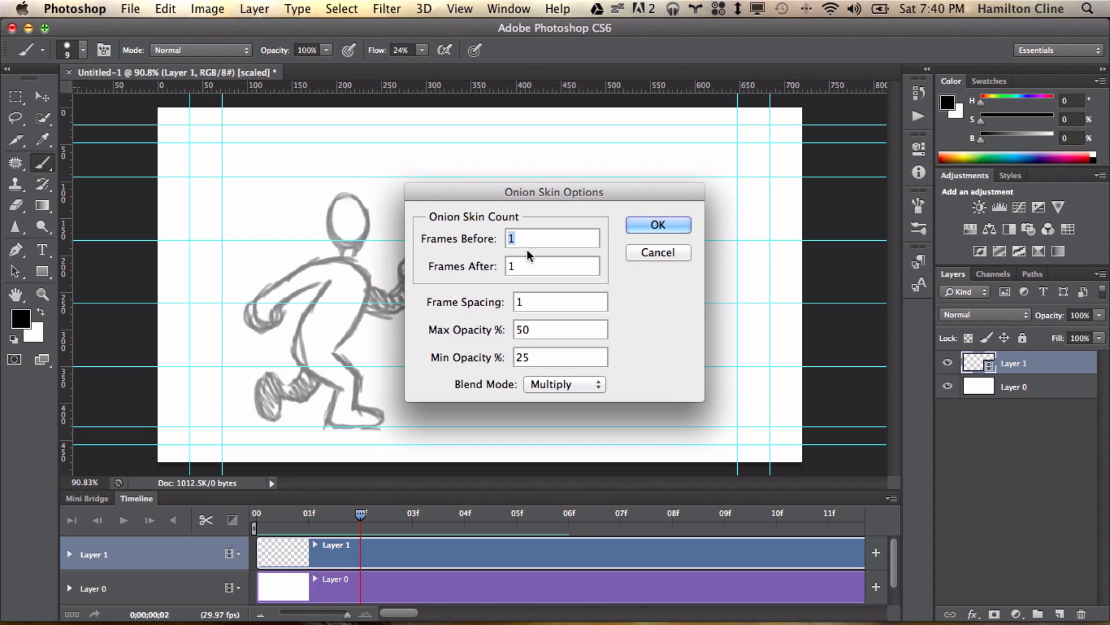
{"action": "type", "text": "2"}
{"action": "key", "text": "Tab"}
{"action": "type", "text": "2"}
{"action": "key", "text": "Return"}
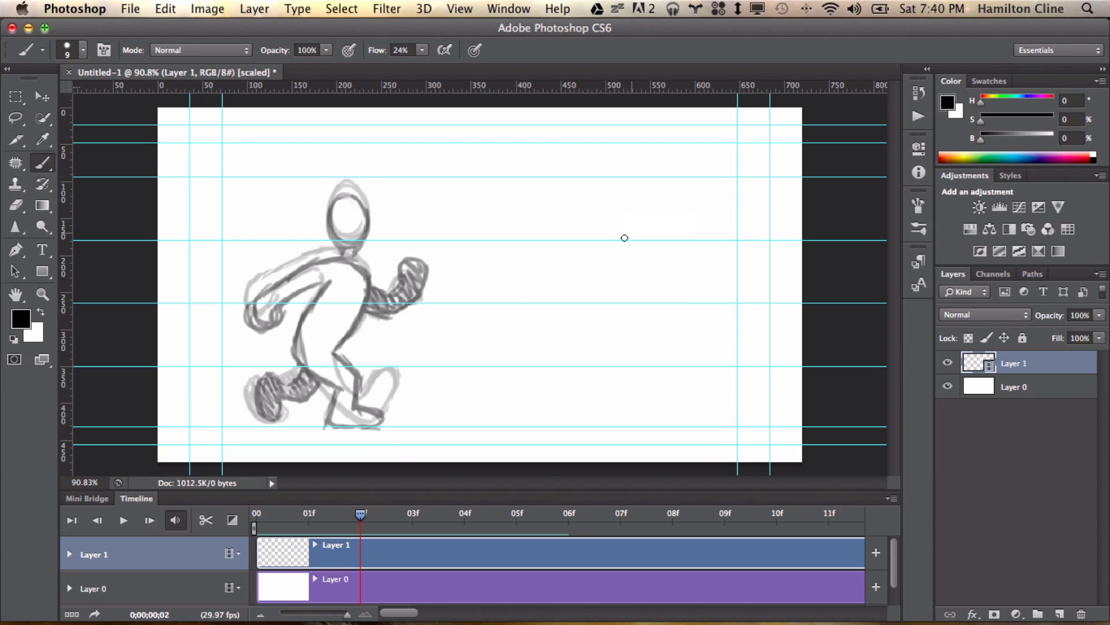
{"action": "key", "text": "Left"}
{"action": "key", "text": "Right"}
Step: Try a head and neck, undo them, and lighten the dark back foot in frame 1
{"action": "mouse_move", "coordinate": [335, 175]}
{"action": "left_mouse_down"}
{"action": "mouse_move", "coordinate": [347, 231]}
{"action": "mouse_move", "coordinate": [344, 176]}
{"action": "left_mouse_up"}
{"action": "left_click_drag", "start_coordinate": [346, 231], "coordinate": [346, 249]}
{"action": "left_click_drag", "start_coordinate": [357, 227], "coordinate": [358, 244]}
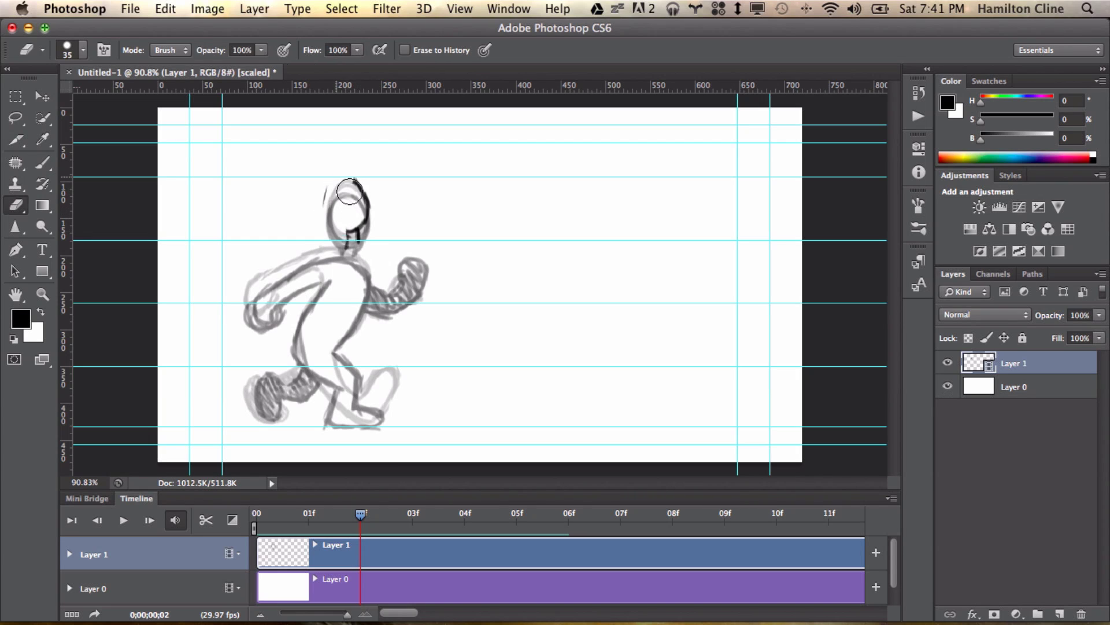
{"action": "key", "text": "super+alt+z"}
{"action": "key", "text": "super+alt+z"}
{"action": "key", "text": "super+alt+z"}
{"action": "key", "text": "super+alt+z"}
{"action": "key", "text": "Left"}
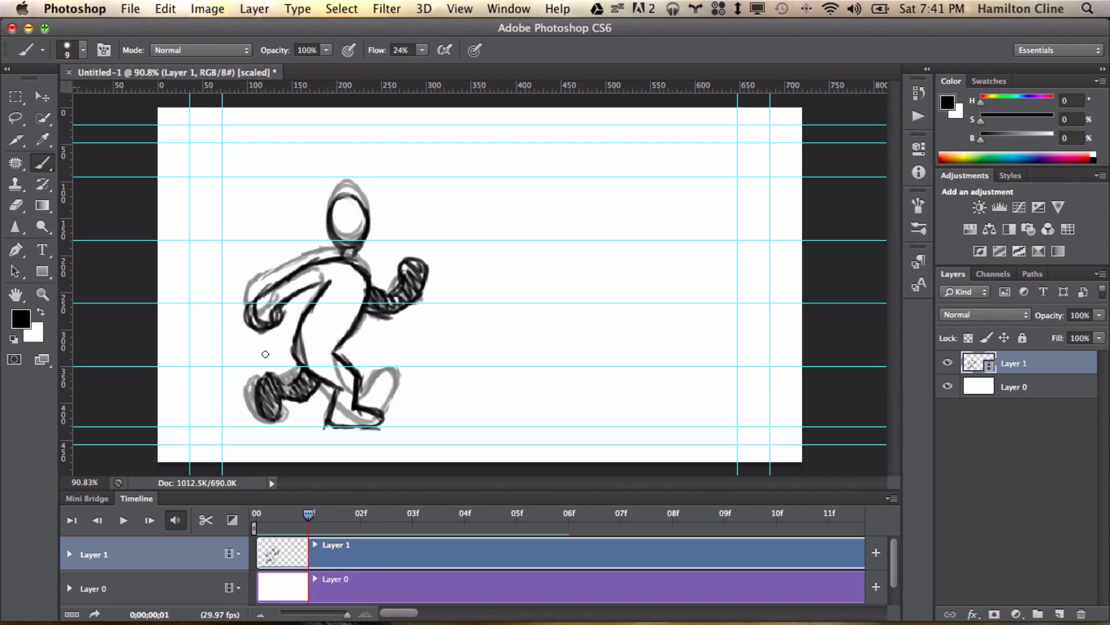
{"action": "key", "text": "e"}
{"action": "mouse_move", "coordinate": [269, 399]}
{"action": "left_mouse_down"}
{"action": "mouse_move", "coordinate": [306, 394]}
{"action": "mouse_move", "coordinate": [237, 394]}
{"action": "mouse_move", "coordinate": [275, 389]}
{"action": "mouse_move", "coordinate": [295, 361]}
{"action": "mouse_move", "coordinate": [237, 387]}
{"action": "mouse_move", "coordinate": [303, 375]}
{"action": "left_mouse_up"}
{"action": "key", "text": "b"}
{"action": "key", "text": "Right"}
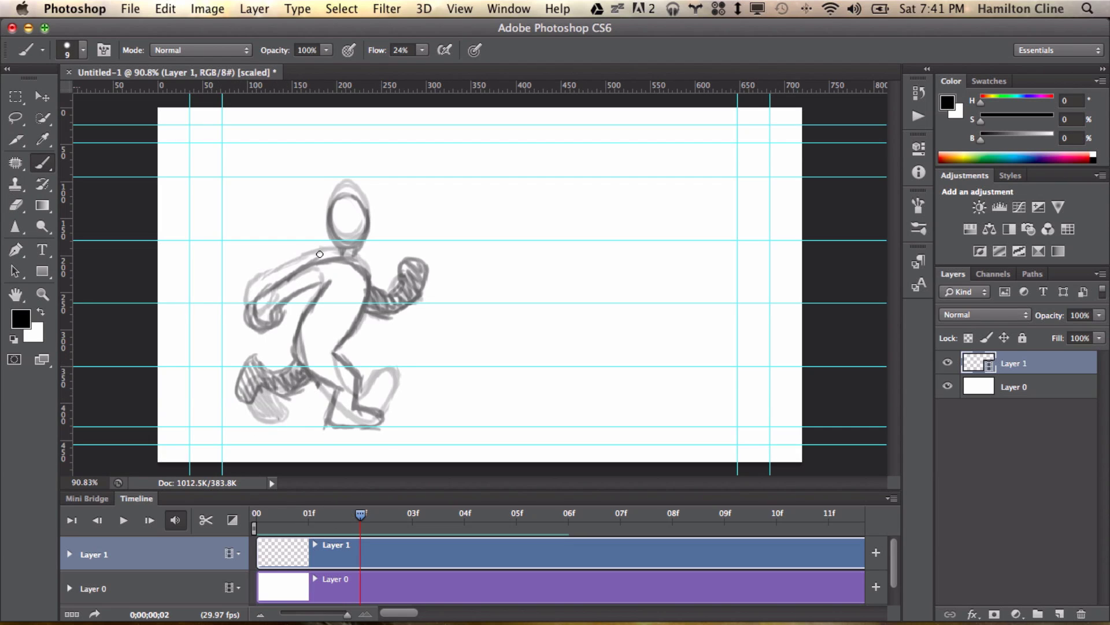
Step: Draw frame 2's head, back and shoulder, S-shaped arm and torso into the leg, comparing with frame 1
{"action": "mouse_move", "coordinate": [338, 203]}
{"action": "left_mouse_down"}
{"action": "mouse_move", "coordinate": [368, 230]}
{"action": "mouse_move", "coordinate": [341, 186]}
{"action": "left_mouse_up"}
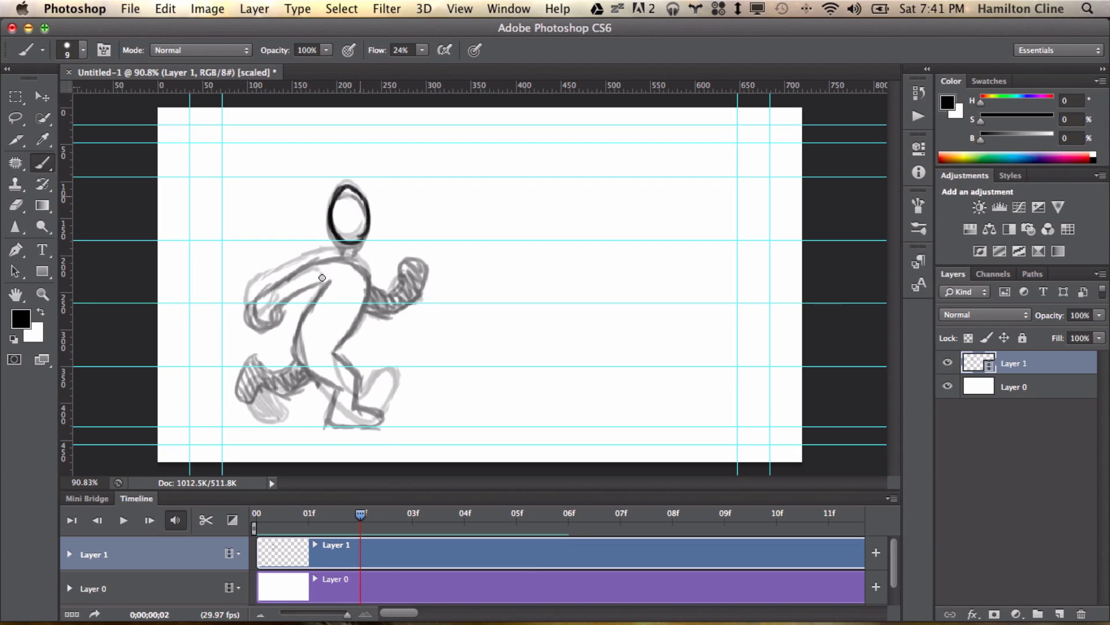
{"action": "left_click_drag", "start_coordinate": [343, 252], "coordinate": [283, 296]}
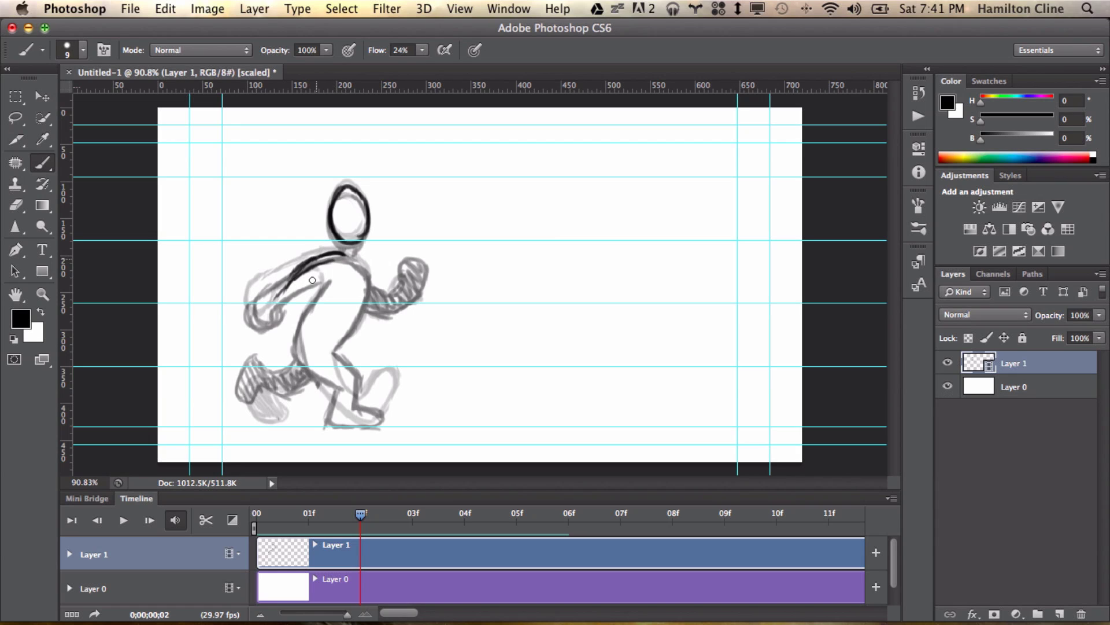
{"action": "mouse_move", "coordinate": [337, 253]}
{"action": "left_mouse_down"}
{"action": "mouse_move", "coordinate": [289, 316]}
{"action": "mouse_move", "coordinate": [323, 312]}
{"action": "mouse_move", "coordinate": [328, 283]}
{"action": "mouse_move", "coordinate": [356, 317]}
{"action": "mouse_move", "coordinate": [334, 346]}
{"action": "mouse_move", "coordinate": [343, 382]}
{"action": "left_mouse_up"}
{"action": "mouse_move", "coordinate": [342, 385]}
{"action": "left_mouse_down"}
{"action": "mouse_move", "coordinate": [326, 415]}
{"action": "mouse_move", "coordinate": [299, 428]}
{"action": "mouse_move", "coordinate": [315, 374]}
{"action": "mouse_move", "coordinate": [300, 334]}
{"action": "mouse_move", "coordinate": [324, 293]}
{"action": "left_mouse_up"}
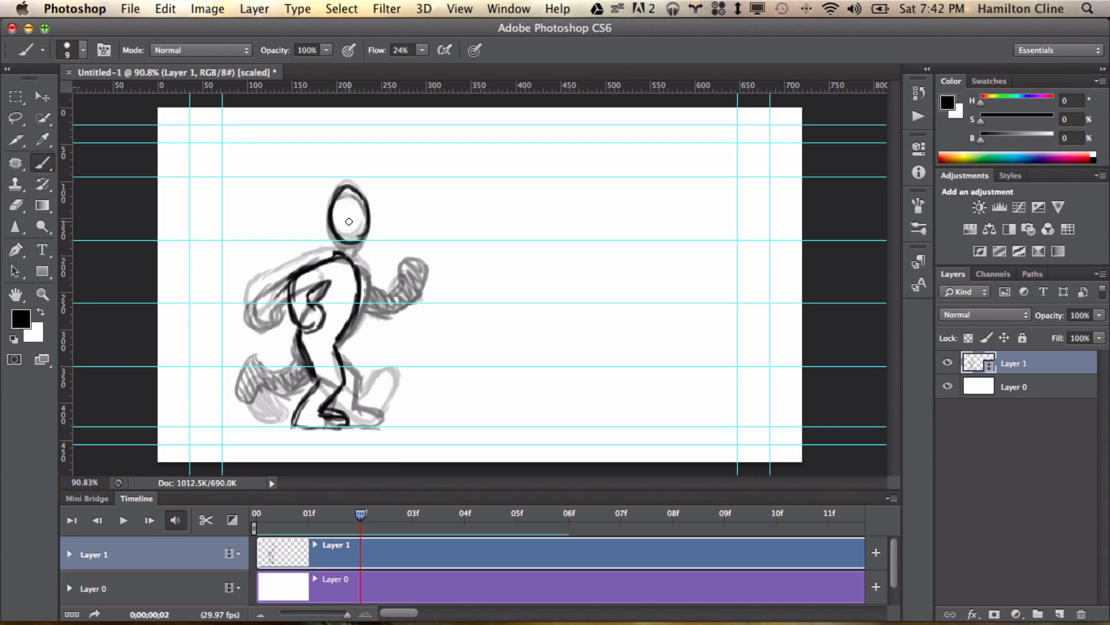
{"action": "left_click", "coordinate": [265, 520]}
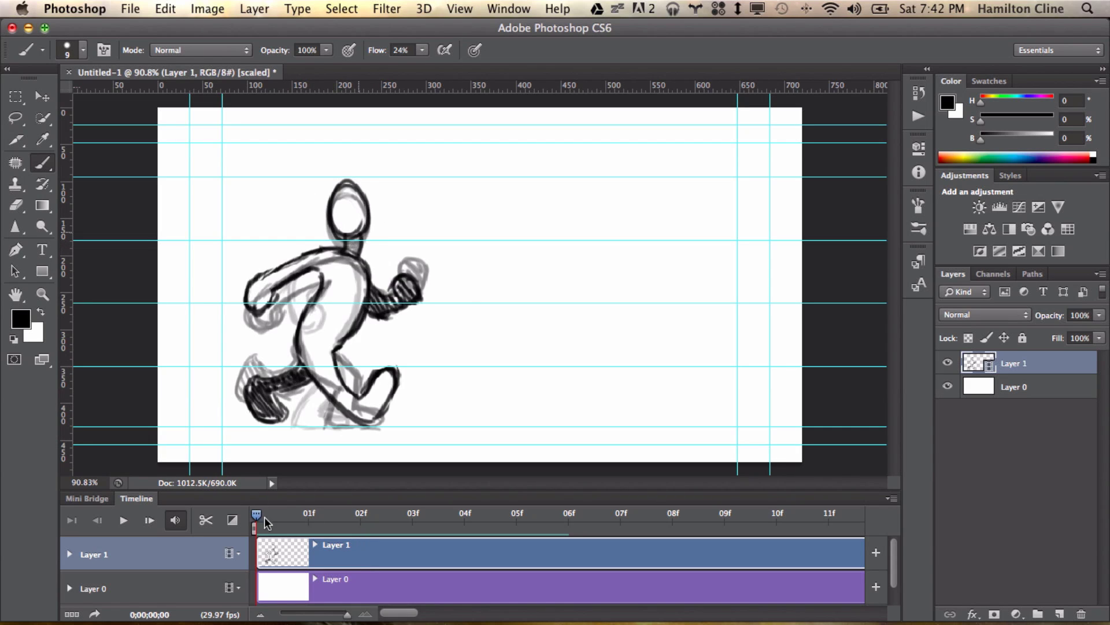
{"action": "left_click", "coordinate": [360, 515]}
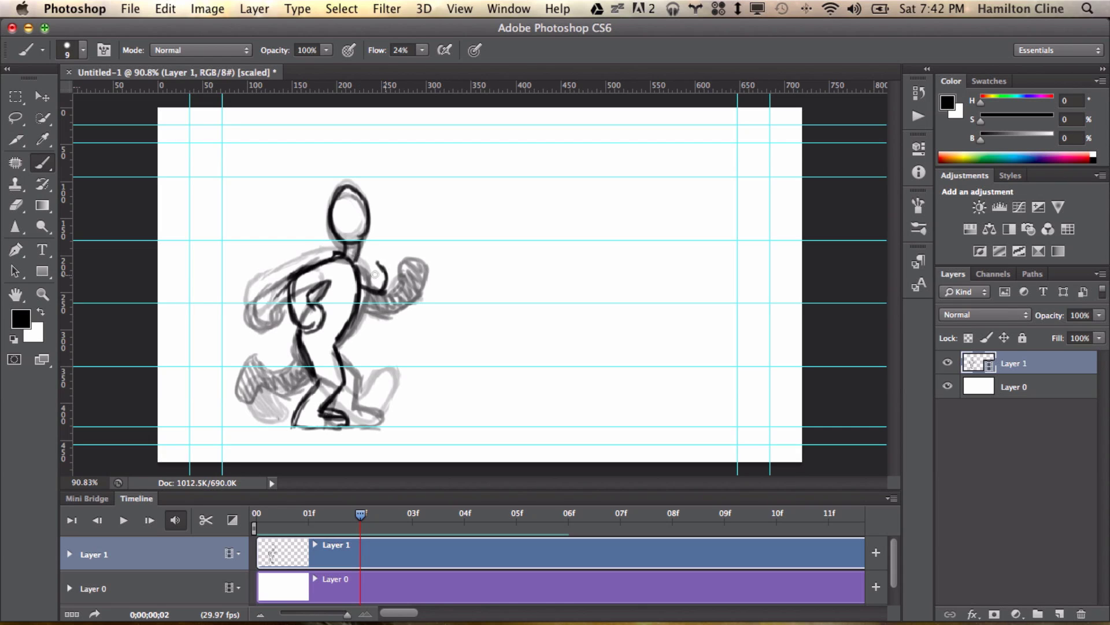
Step: Hatch the front arm and fist, paint the lower-left arm and hand, then move to frame 3
{"action": "key", "text": "e"}
{"action": "key", "text": "b"}
{"action": "key", "text": "Left"}
{"action": "key", "text": "e"}
{"action": "key", "text": "b"}
{"action": "mouse_move", "coordinate": [372, 295]}
{"action": "left_mouse_down"}
{"action": "mouse_move", "coordinate": [405, 280]}
{"action": "mouse_move", "coordinate": [370, 318]}
{"action": "mouse_move", "coordinate": [407, 298]}
{"action": "mouse_move", "coordinate": [382, 300]}
{"action": "mouse_move", "coordinate": [370, 324]}
{"action": "mouse_move", "coordinate": [333, 315]}
{"action": "left_mouse_up"}
{"action": "key", "text": "Right"}
{"action": "key", "text": "e"}
{"action": "key", "text": "b"}
{"action": "mouse_move", "coordinate": [300, 368]}
{"action": "left_mouse_down"}
{"action": "mouse_move", "coordinate": [264, 387]}
{"action": "mouse_move", "coordinate": [284, 393]}
{"action": "mouse_move", "coordinate": [309, 372]}
{"action": "mouse_move", "coordinate": [268, 402]}
{"action": "mouse_move", "coordinate": [278, 393]}
{"action": "mouse_move", "coordinate": [271, 369]}
{"action": "mouse_move", "coordinate": [285, 385]}
{"action": "mouse_move", "coordinate": [307, 364]}
{"action": "left_mouse_up"}
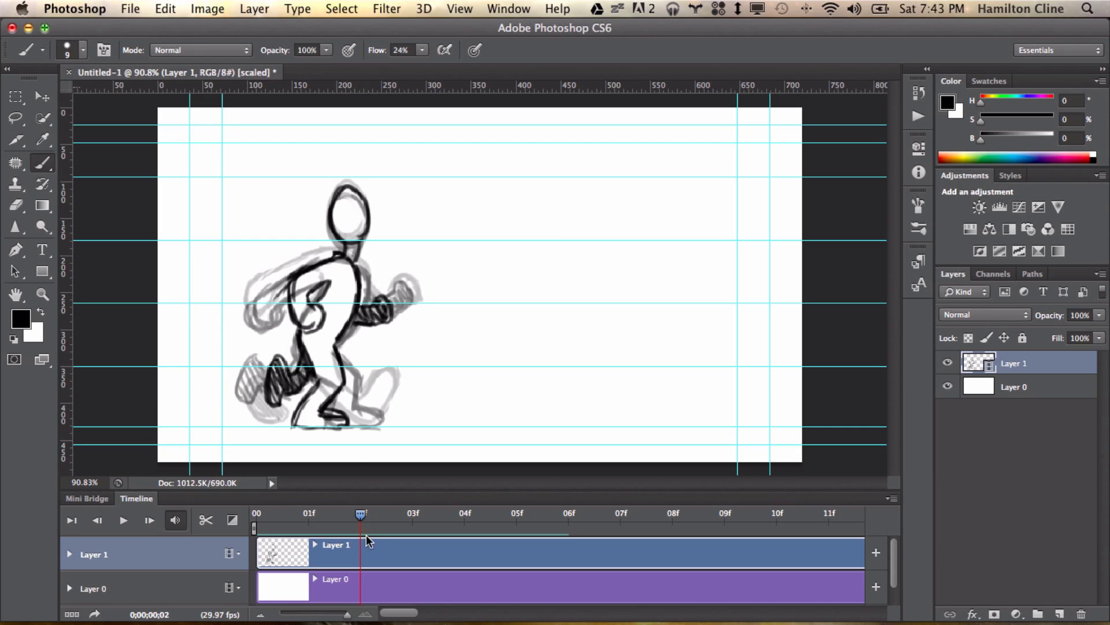
{"action": "mouse_move", "coordinate": [361, 513]}
{"action": "left_mouse_down"}
{"action": "mouse_move", "coordinate": [249, 507]}
{"action": "mouse_move", "coordinate": [412, 514]}
{"action": "left_mouse_up"}
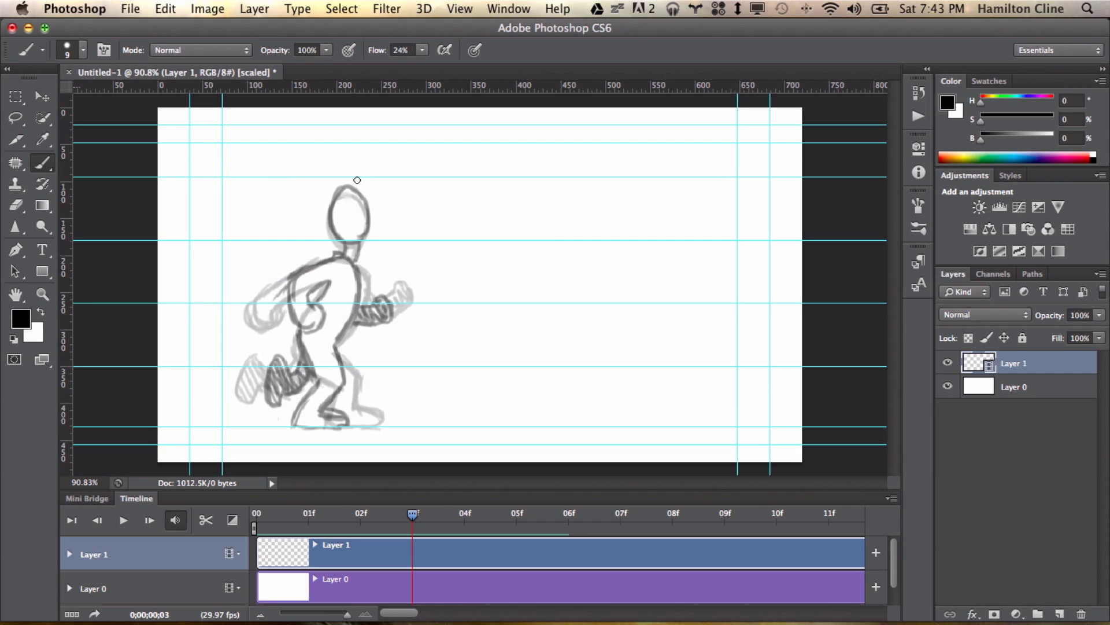
Step: Ink frame 03's head and neck, erasing part of a stray chest stroke
{"action": "mouse_move", "coordinate": [344, 178]}
{"action": "left_mouse_down"}
{"action": "mouse_move", "coordinate": [340, 224]}
{"action": "mouse_move", "coordinate": [330, 205]}
{"action": "mouse_move", "coordinate": [332, 196]}
{"action": "mouse_move", "coordinate": [359, 229]}
{"action": "mouse_move", "coordinate": [365, 190]}
{"action": "mouse_move", "coordinate": [364, 205]}
{"action": "mouse_move", "coordinate": [335, 185]}
{"action": "left_mouse_up"}
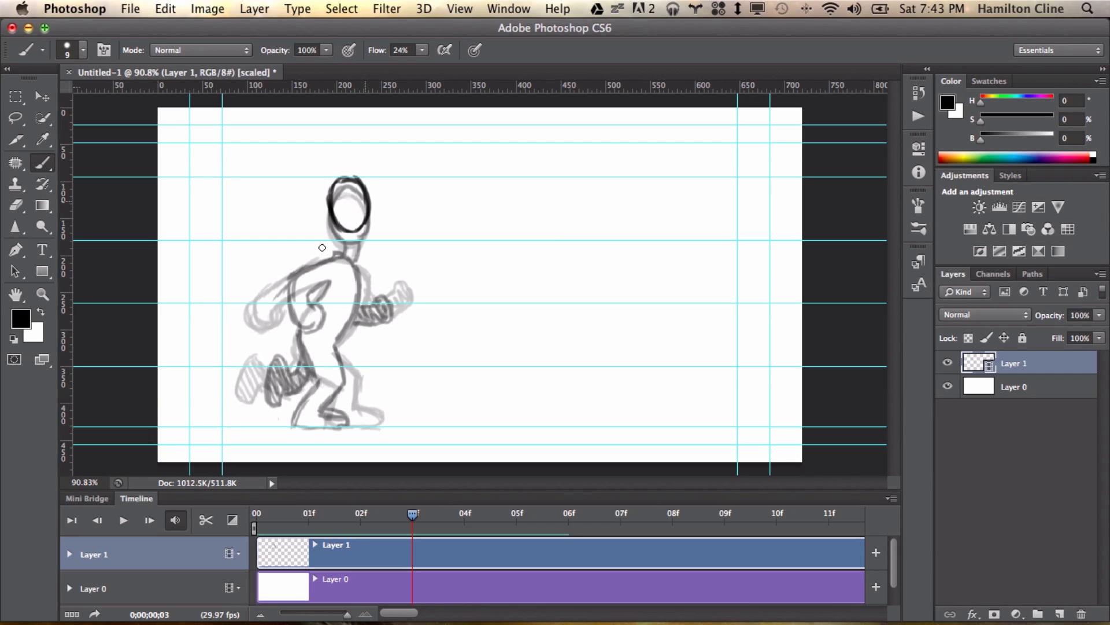
{"action": "mouse_move", "coordinate": [347, 238]}
{"action": "left_mouse_down"}
{"action": "mouse_move", "coordinate": [344, 248]}
{"action": "mouse_move", "coordinate": [357, 231]}
{"action": "mouse_move", "coordinate": [298, 270]}
{"action": "mouse_move", "coordinate": [309, 272]}
{"action": "mouse_move", "coordinate": [301, 289]}
{"action": "mouse_move", "coordinate": [315, 332]}
{"action": "mouse_move", "coordinate": [340, 317]}
{"action": "mouse_move", "coordinate": [317, 285]}
{"action": "mouse_move", "coordinate": [334, 269]}
{"action": "mouse_move", "coordinate": [321, 299]}
{"action": "left_mouse_up"}
{"action": "key", "text": "e"}
{"action": "mouse_move", "coordinate": [316, 260]}
{"action": "left_mouse_down"}
{"action": "mouse_move", "coordinate": [319, 300]}
{"action": "mouse_move", "coordinate": [331, 271]}
{"action": "mouse_move", "coordinate": [305, 306]}
{"action": "mouse_move", "coordinate": [307, 266]}
{"action": "mouse_move", "coordinate": [292, 286]}
{"action": "mouse_move", "coordinate": [311, 252]}
{"action": "left_mouse_up"}
{"action": "key", "text": "b"}
{"action": "key", "text": "e"}
{"action": "key", "text": "b"}
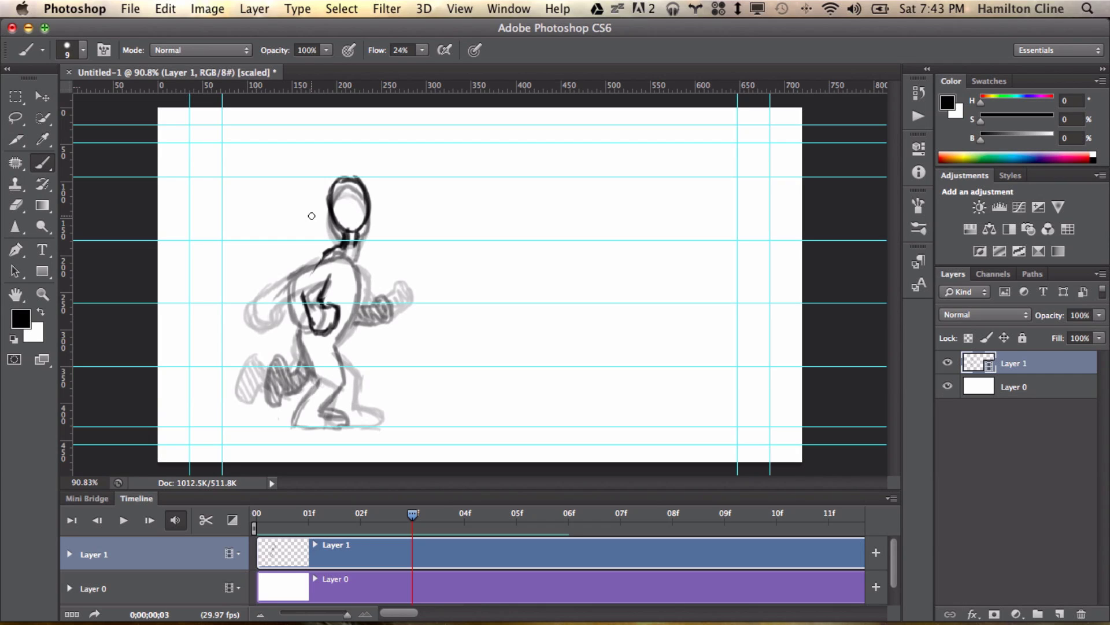
Step: Ink both sides of the torso and the front leg, erasing stray leg marks
{"action": "mouse_move", "coordinate": [304, 302]}
{"action": "left_mouse_down"}
{"action": "mouse_move", "coordinate": [317, 261]}
{"action": "mouse_move", "coordinate": [302, 298]}
{"action": "mouse_move", "coordinate": [333, 252]}
{"action": "left_mouse_up"}
{"action": "mouse_move", "coordinate": [352, 245]}
{"action": "left_mouse_down"}
{"action": "mouse_move", "coordinate": [357, 295]}
{"action": "mouse_move", "coordinate": [357, 265]}
{"action": "mouse_move", "coordinate": [339, 336]}
{"action": "mouse_move", "coordinate": [352, 311]}
{"action": "mouse_move", "coordinate": [356, 299]}
{"action": "mouse_move", "coordinate": [334, 345]}
{"action": "left_mouse_up"}
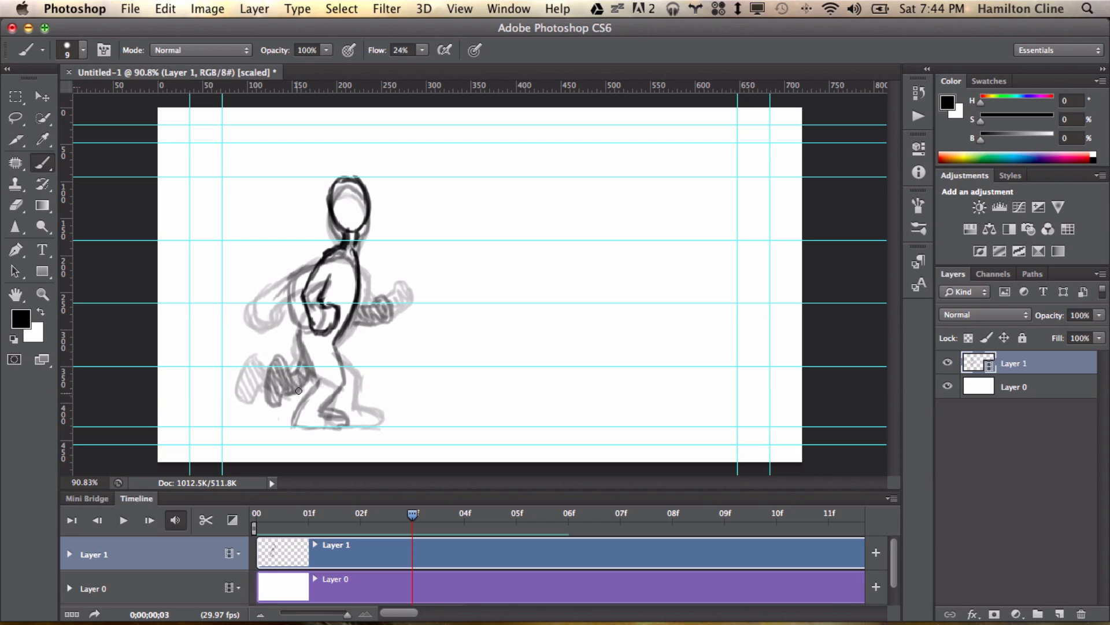
{"action": "mouse_move", "coordinate": [336, 343]}
{"action": "left_mouse_down"}
{"action": "mouse_move", "coordinate": [333, 372]}
{"action": "mouse_move", "coordinate": [309, 408]}
{"action": "mouse_move", "coordinate": [331, 414]}
{"action": "mouse_move", "coordinate": [329, 358]}
{"action": "mouse_move", "coordinate": [311, 424]}
{"action": "mouse_move", "coordinate": [282, 411]}
{"action": "mouse_move", "coordinate": [261, 422]}
{"action": "mouse_move", "coordinate": [301, 424]}
{"action": "mouse_move", "coordinate": [308, 340]}
{"action": "mouse_move", "coordinate": [298, 331]}
{"action": "mouse_move", "coordinate": [322, 379]}
{"action": "mouse_move", "coordinate": [307, 402]}
{"action": "mouse_move", "coordinate": [334, 344]}
{"action": "mouse_move", "coordinate": [298, 348]}
{"action": "mouse_move", "coordinate": [312, 372]}
{"action": "mouse_move", "coordinate": [311, 342]}
{"action": "mouse_move", "coordinate": [299, 333]}
{"action": "mouse_move", "coordinate": [336, 275]}
{"action": "mouse_move", "coordinate": [315, 297]}
{"action": "mouse_move", "coordinate": [324, 380]}
{"action": "mouse_move", "coordinate": [345, 389]}
{"action": "left_mouse_up"}
{"action": "key", "text": "e"}
{"action": "key", "text": "b"}
{"action": "key", "text": "e"}
{"action": "key", "text": "b"}
Step: Finish the leg and foot, hatch between the legs, then step to frame 04
{"action": "mouse_move", "coordinate": [343, 383]}
{"action": "left_mouse_down"}
{"action": "mouse_move", "coordinate": [319, 386]}
{"action": "mouse_move", "coordinate": [337, 382]}
{"action": "mouse_move", "coordinate": [301, 361]}
{"action": "mouse_move", "coordinate": [338, 355]}
{"action": "left_mouse_up"}
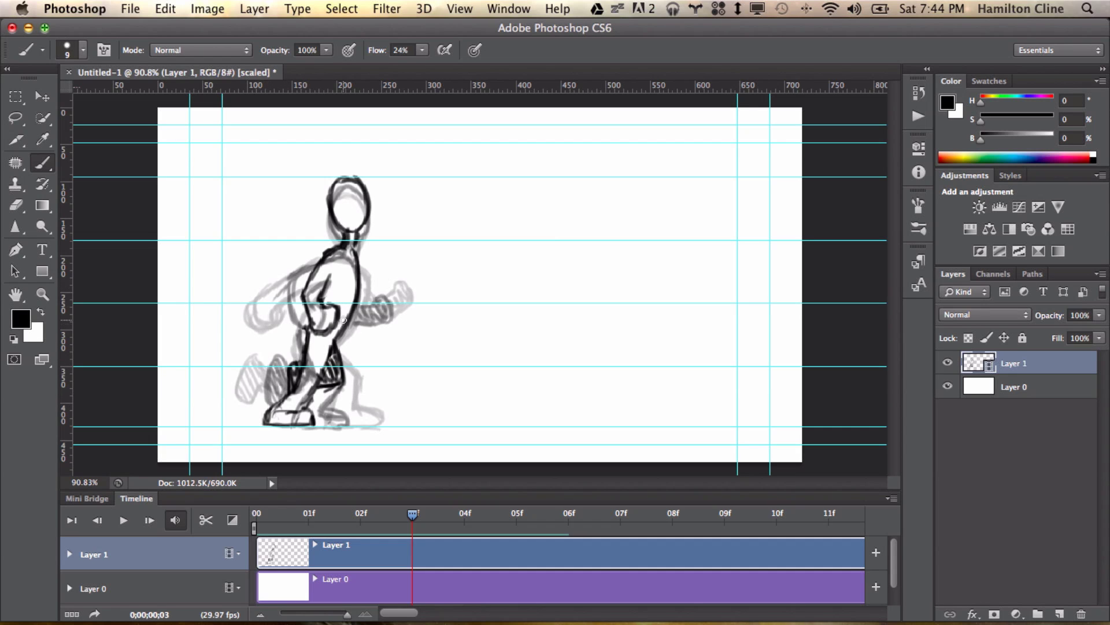
{"action": "left_click_drag", "start_coordinate": [354, 303], "coordinate": [359, 324]}
{"action": "mouse_move", "coordinate": [413, 514]}
{"action": "left_mouse_down"}
{"action": "mouse_move", "coordinate": [349, 500]}
{"action": "mouse_move", "coordinate": [435, 498]}
{"action": "left_mouse_up"}
{"action": "key", "text": "Right"}
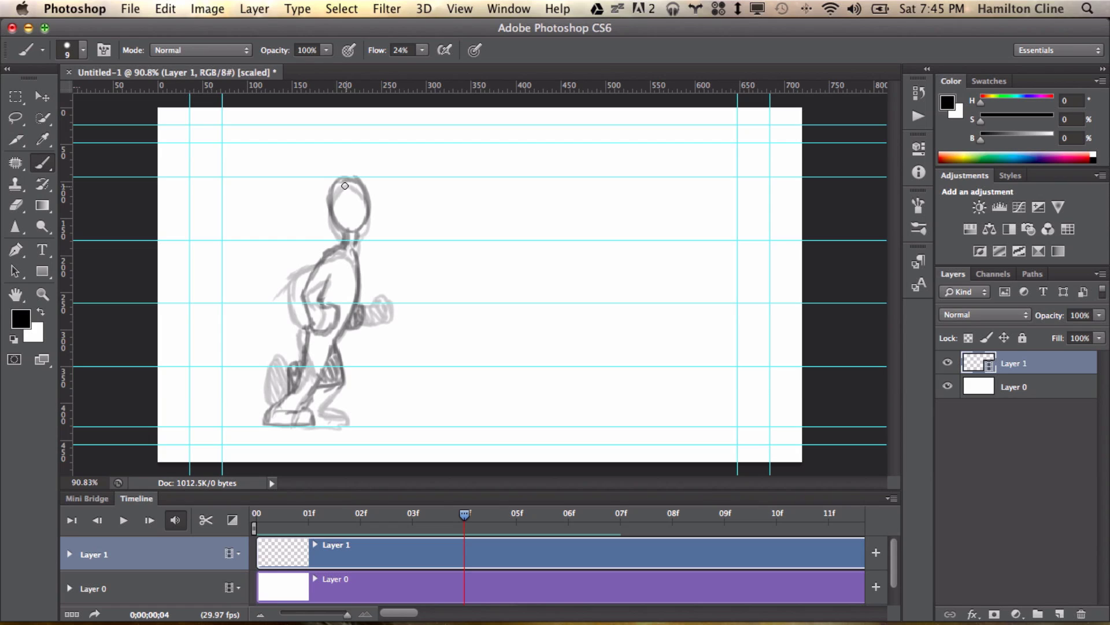
Step: Ink frame 04's head oval, torso, fist, forearm and back leg, then step to frame 05
{"action": "mouse_move", "coordinate": [344, 185]}
{"action": "left_mouse_down"}
{"action": "mouse_move", "coordinate": [356, 235]}
{"action": "mouse_move", "coordinate": [342, 185]}
{"action": "mouse_move", "coordinate": [364, 185]}
{"action": "mouse_move", "coordinate": [338, 186]}
{"action": "mouse_move", "coordinate": [364, 193]}
{"action": "left_mouse_up"}
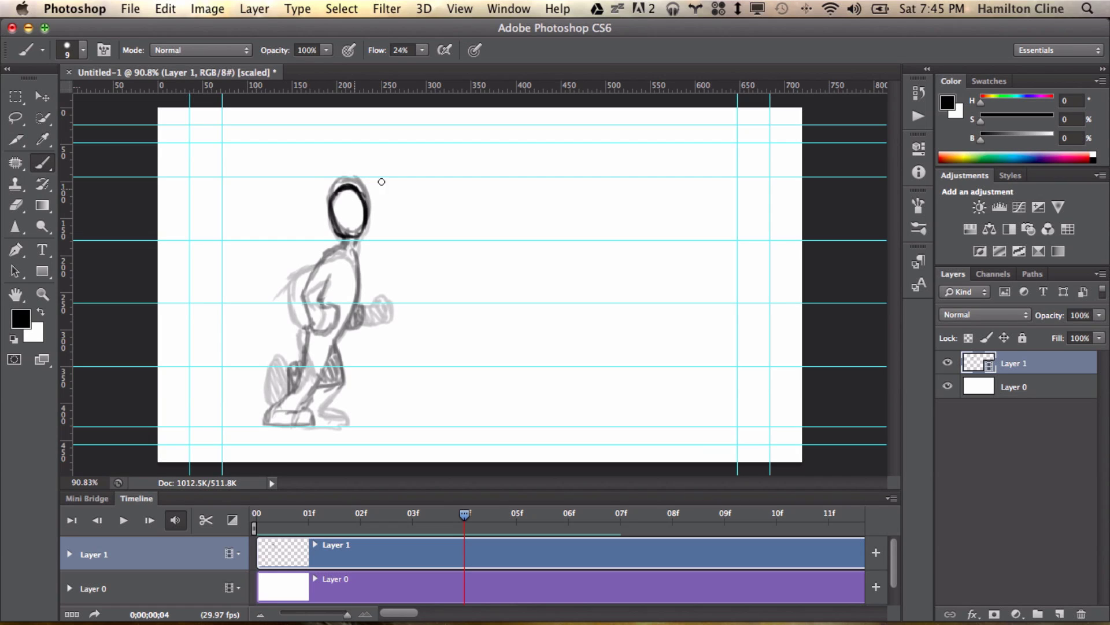
{"action": "mouse_move", "coordinate": [340, 250]}
{"action": "left_mouse_down"}
{"action": "mouse_move", "coordinate": [332, 298]}
{"action": "mouse_move", "coordinate": [340, 319]}
{"action": "mouse_move", "coordinate": [357, 315]}
{"action": "left_mouse_up"}
{"action": "mouse_move", "coordinate": [382, 305]}
{"action": "left_mouse_down"}
{"action": "mouse_move", "coordinate": [346, 259]}
{"action": "mouse_move", "coordinate": [359, 233]}
{"action": "mouse_move", "coordinate": [307, 319]}
{"action": "mouse_move", "coordinate": [300, 383]}
{"action": "mouse_move", "coordinate": [275, 411]}
{"action": "mouse_move", "coordinate": [309, 421]}
{"action": "mouse_move", "coordinate": [334, 341]}
{"action": "mouse_move", "coordinate": [365, 299]}
{"action": "mouse_move", "coordinate": [359, 249]}
{"action": "mouse_move", "coordinate": [327, 266]}
{"action": "mouse_move", "coordinate": [333, 255]}
{"action": "mouse_move", "coordinate": [305, 310]}
{"action": "mouse_move", "coordinate": [324, 256]}
{"action": "mouse_move", "coordinate": [317, 294]}
{"action": "left_mouse_up"}
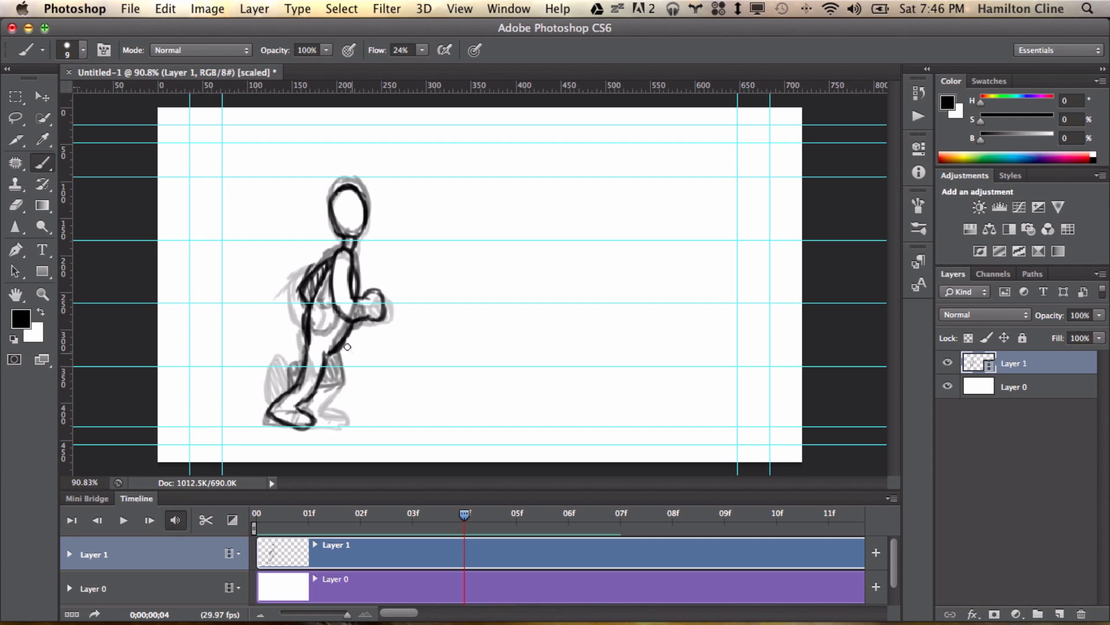
{"action": "mouse_move", "coordinate": [347, 347]}
{"action": "left_mouse_down"}
{"action": "mouse_move", "coordinate": [360, 392]}
{"action": "mouse_move", "coordinate": [318, 399]}
{"action": "mouse_move", "coordinate": [337, 351]}
{"action": "mouse_move", "coordinate": [340, 394]}
{"action": "left_mouse_up"}
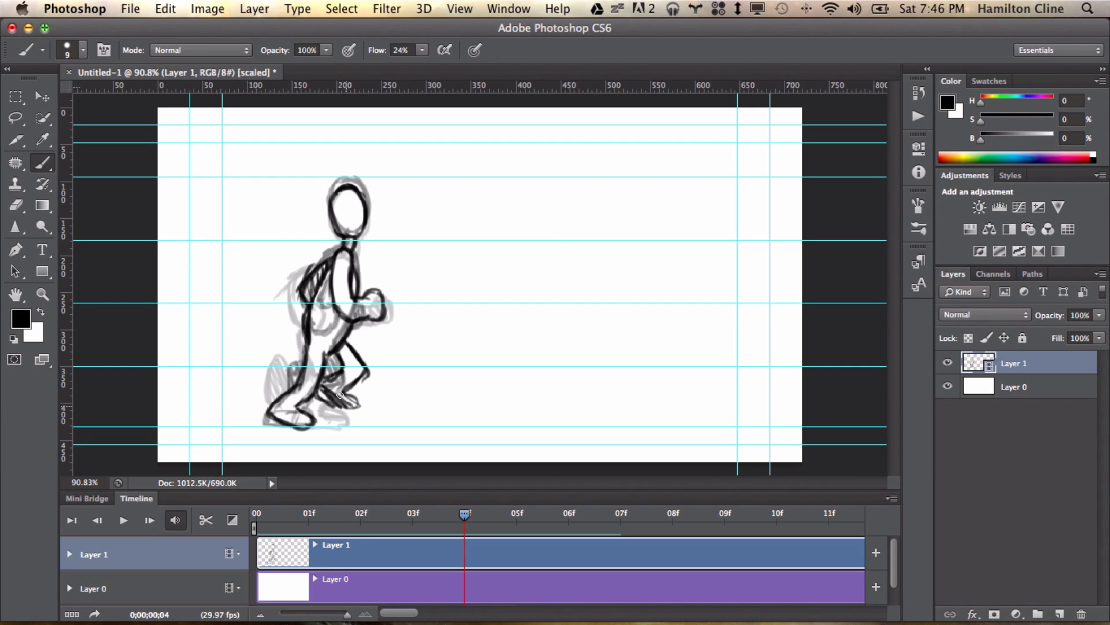
{"action": "key", "text": "space"}
{"action": "key", "text": "space"}
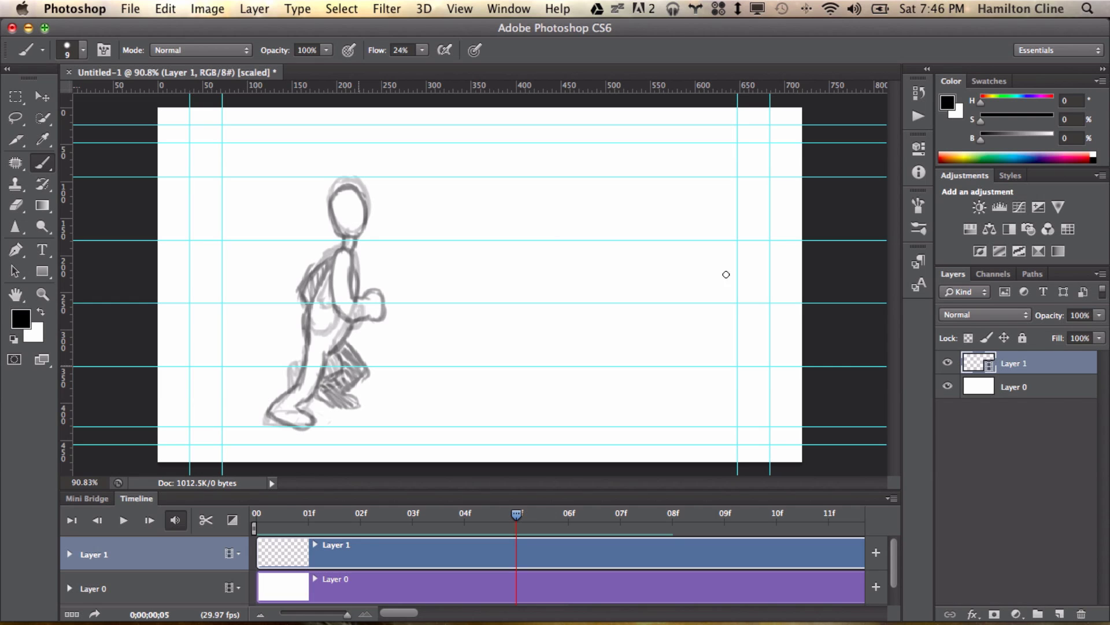
Step: Delete the white background layer and briefly preview the animation playback
{"action": "key", "text": "alt+bracketleft"}
{"action": "key", "text": "Delete"}
{"action": "key", "text": "space"}
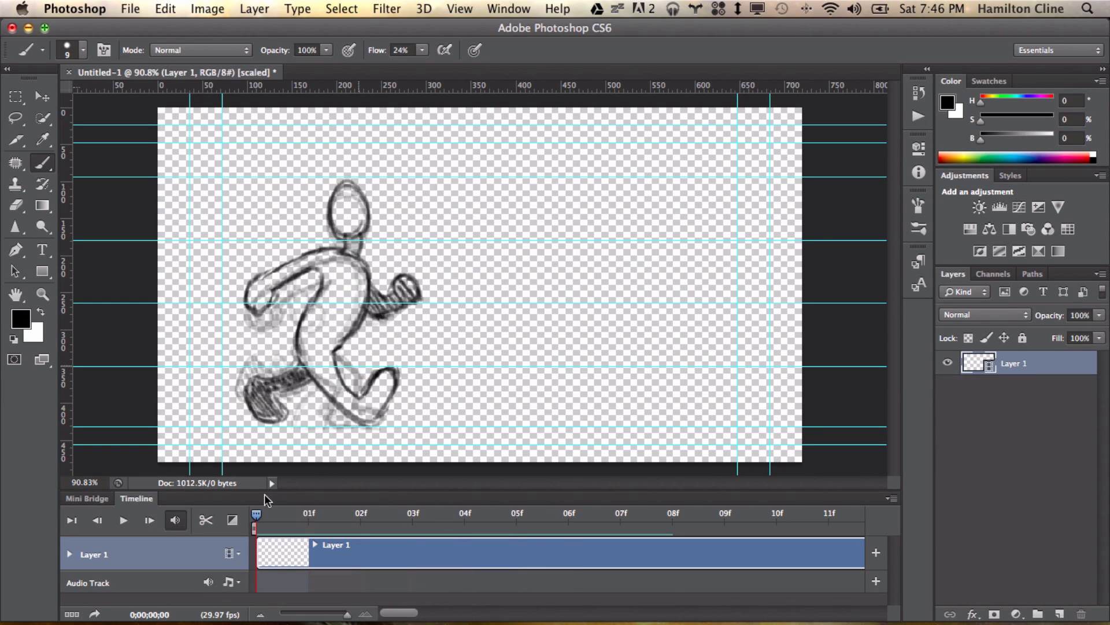
{"action": "key", "text": "space"}
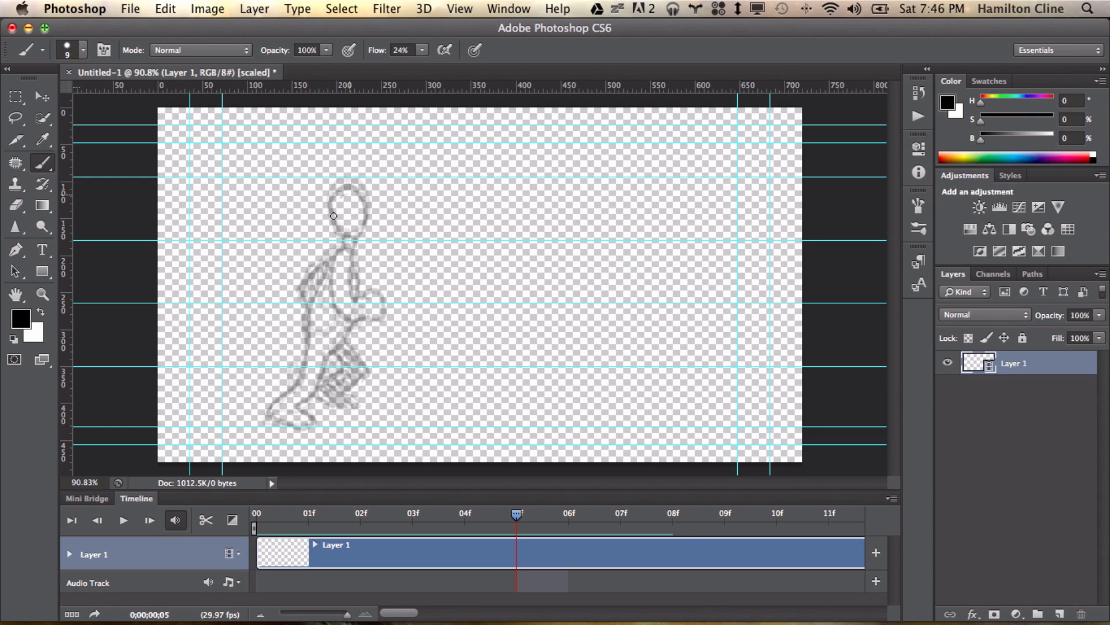
Step: Ink frame 05's head, neck, torso and front leg, erasing and redrawing the lower torso
{"action": "mouse_move", "coordinate": [333, 215]}
{"action": "left_mouse_down"}
{"action": "mouse_move", "coordinate": [362, 237]}
{"action": "mouse_move", "coordinate": [359, 207]}
{"action": "mouse_move", "coordinate": [338, 198]}
{"action": "mouse_move", "coordinate": [340, 254]}
{"action": "left_mouse_up"}
{"action": "mouse_move", "coordinate": [358, 239]}
{"action": "left_mouse_down"}
{"action": "mouse_move", "coordinate": [316, 346]}
{"action": "mouse_move", "coordinate": [354, 254]}
{"action": "mouse_move", "coordinate": [419, 291]}
{"action": "mouse_move", "coordinate": [405, 263]}
{"action": "mouse_move", "coordinate": [354, 267]}
{"action": "mouse_move", "coordinate": [415, 260]}
{"action": "mouse_move", "coordinate": [413, 287]}
{"action": "mouse_move", "coordinate": [368, 278]}
{"action": "mouse_move", "coordinate": [347, 257]}
{"action": "mouse_move", "coordinate": [293, 267]}
{"action": "mouse_move", "coordinate": [285, 289]}
{"action": "mouse_move", "coordinate": [298, 303]}
{"action": "mouse_move", "coordinate": [303, 263]}
{"action": "mouse_move", "coordinate": [334, 257]}
{"action": "left_mouse_up"}
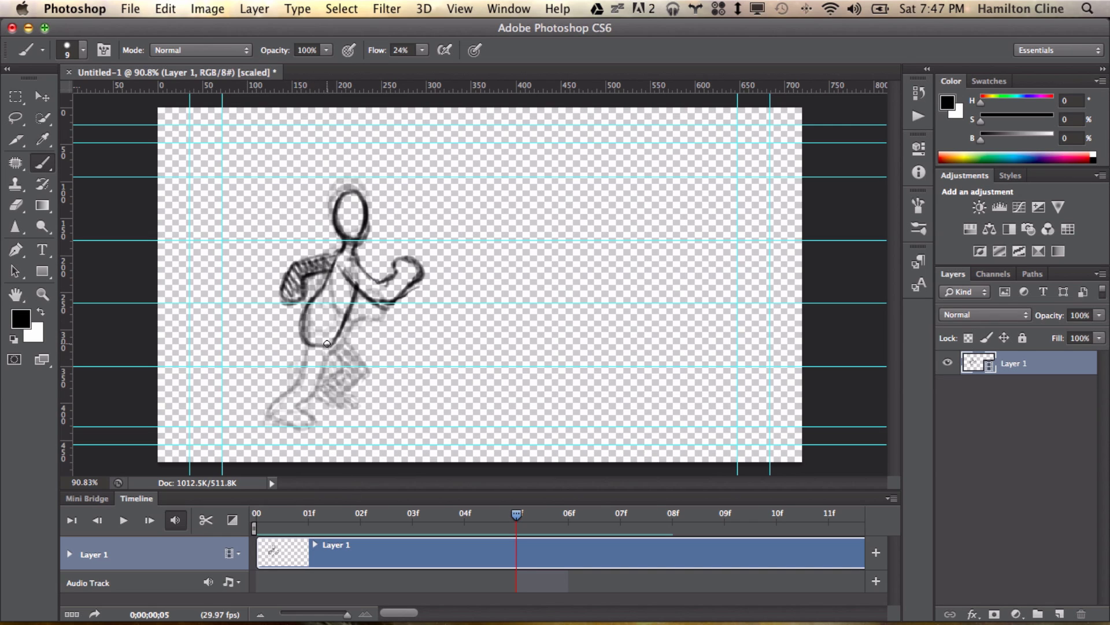
{"action": "mouse_move", "coordinate": [327, 344]}
{"action": "left_mouse_down"}
{"action": "mouse_move", "coordinate": [286, 376]}
{"action": "mouse_move", "coordinate": [289, 427]}
{"action": "mouse_move", "coordinate": [330, 306]}
{"action": "mouse_move", "coordinate": [307, 389]}
{"action": "left_mouse_up"}
{"action": "key", "text": "e"}
{"action": "key", "text": "b"}
{"action": "left_click_drag", "start_coordinate": [301, 344], "coordinate": [329, 261]}
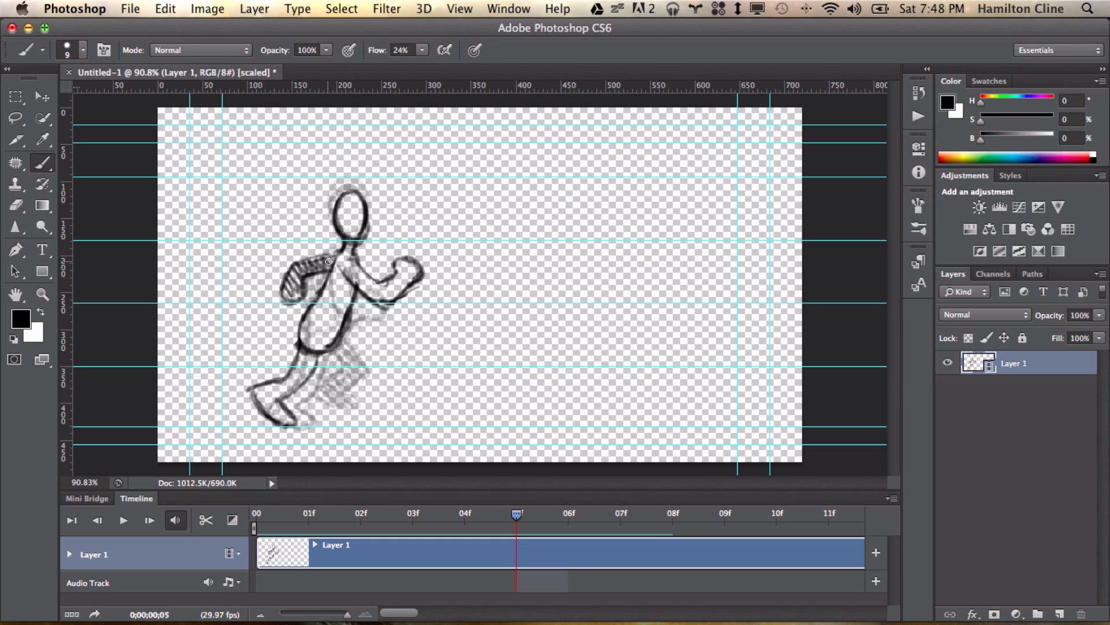
{"action": "mouse_move", "coordinate": [299, 347]}
{"action": "left_mouse_down"}
{"action": "mouse_move", "coordinate": [268, 381]}
{"action": "mouse_move", "coordinate": [259, 408]}
{"action": "left_mouse_up"}
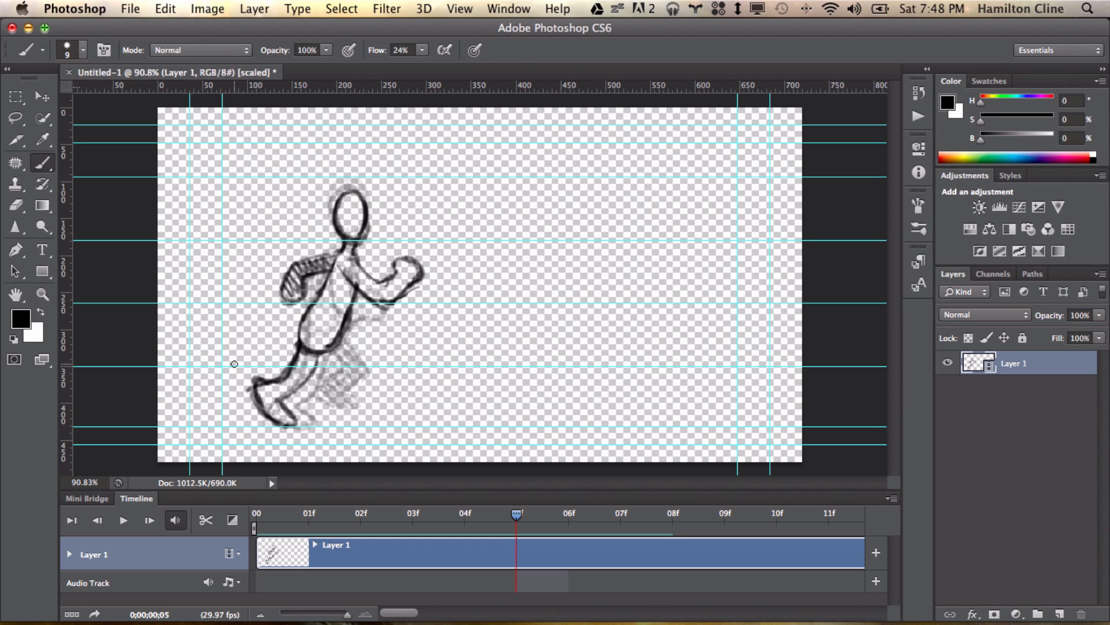
Step: Darken the back leg and foot, then move to frame 06 and ink its head and neck
{"action": "mouse_move", "coordinate": [257, 361]}
{"action": "left_mouse_down"}
{"action": "mouse_move", "coordinate": [260, 408]}
{"action": "mouse_move", "coordinate": [292, 416]}
{"action": "mouse_move", "coordinate": [263, 376]}
{"action": "mouse_move", "coordinate": [280, 397]}
{"action": "mouse_move", "coordinate": [319, 358]}
{"action": "mouse_move", "coordinate": [361, 412]}
{"action": "mouse_move", "coordinate": [379, 416]}
{"action": "mouse_move", "coordinate": [370, 393]}
{"action": "left_mouse_up"}
{"action": "left_click_drag", "start_coordinate": [338, 347], "coordinate": [355, 377]}
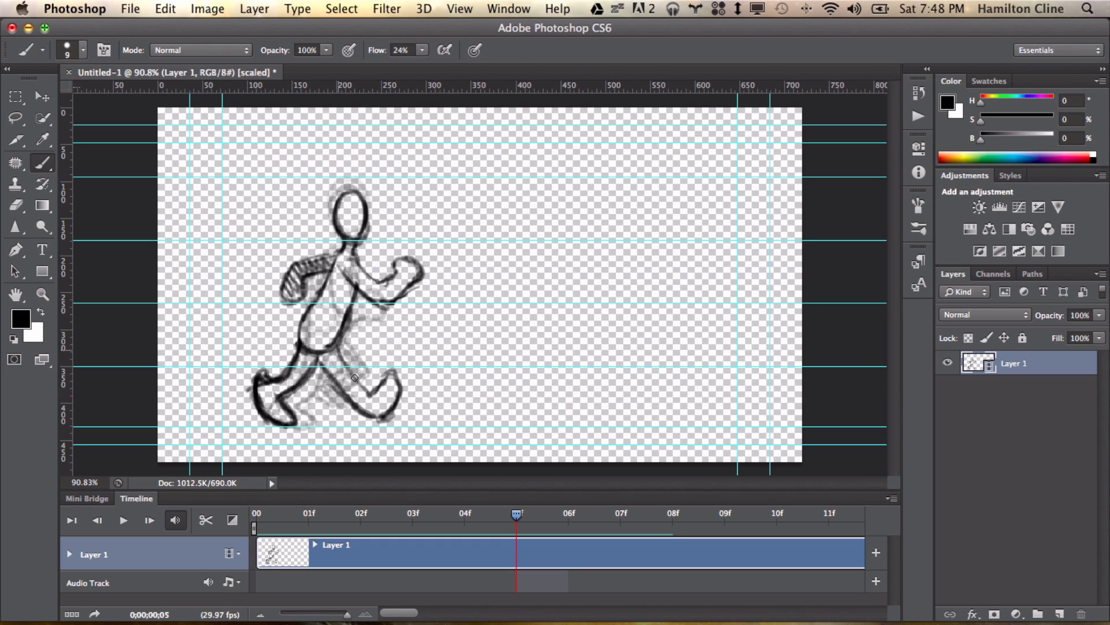
{"action": "key", "text": "e"}
{"action": "key", "text": "b"}
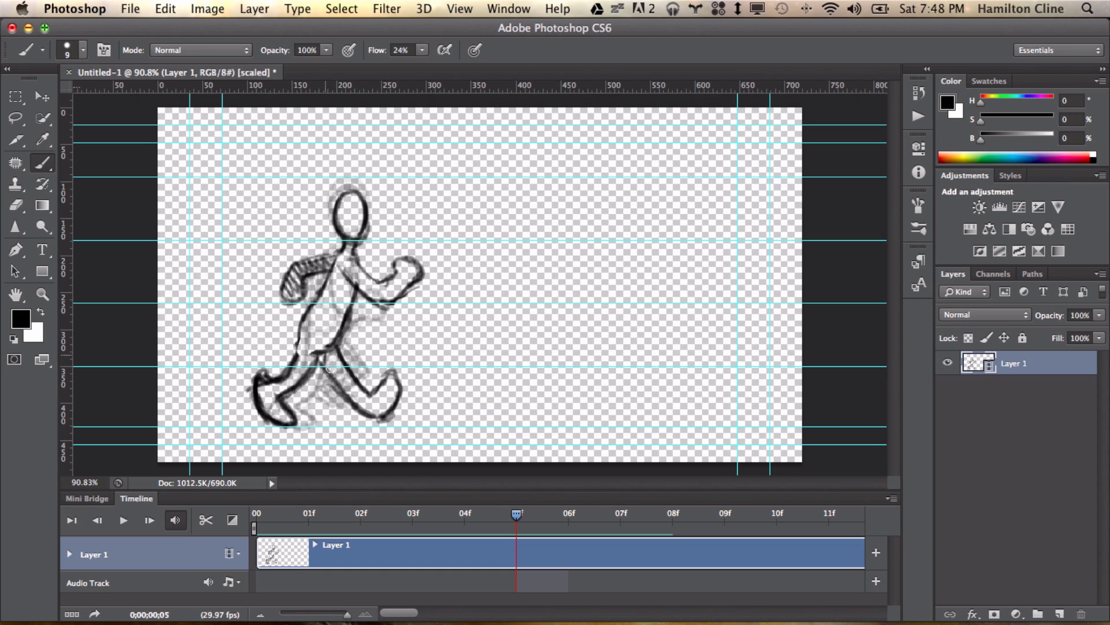
{"action": "left_click", "coordinate": [395, 511]}
{"action": "left_click", "coordinate": [569, 512]}
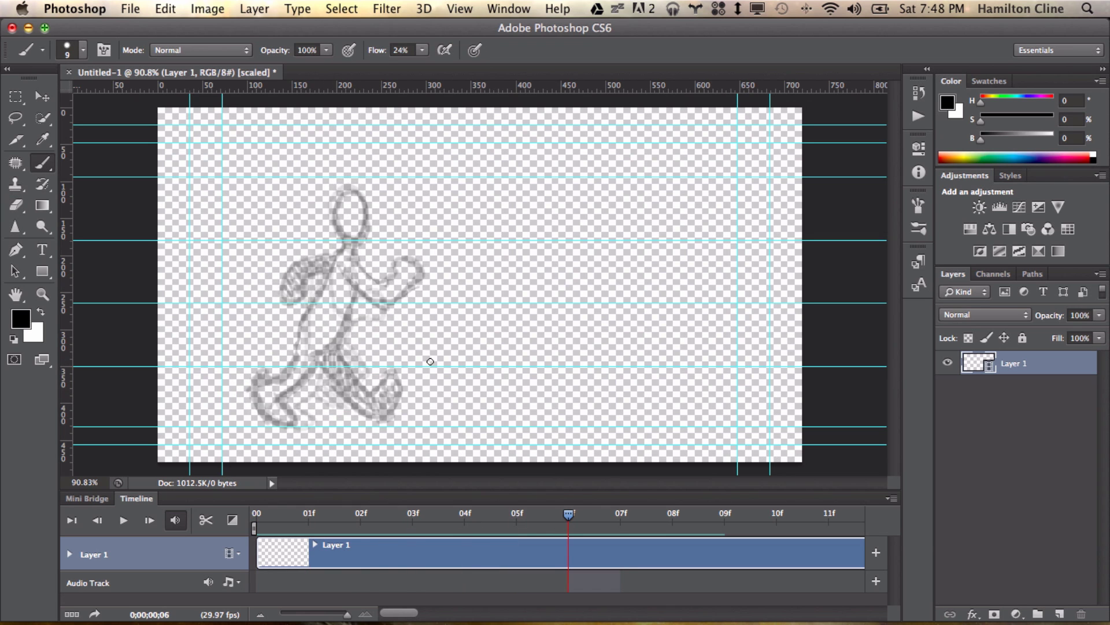
{"action": "mouse_move", "coordinate": [331, 217]}
{"action": "left_mouse_down"}
{"action": "mouse_move", "coordinate": [352, 200]}
{"action": "mouse_move", "coordinate": [340, 216]}
{"action": "mouse_move", "coordinate": [344, 269]}
{"action": "mouse_move", "coordinate": [408, 305]}
{"action": "mouse_move", "coordinate": [363, 289]}
{"action": "mouse_move", "coordinate": [349, 255]}
{"action": "left_mouse_up"}
Step: Ink frame 06's torso, arms and legs, hatch the rear arm, and redraw the front foot
{"action": "mouse_move", "coordinate": [340, 259]}
{"action": "left_mouse_down"}
{"action": "mouse_move", "coordinate": [296, 321]}
{"action": "mouse_move", "coordinate": [345, 314]}
{"action": "left_mouse_up"}
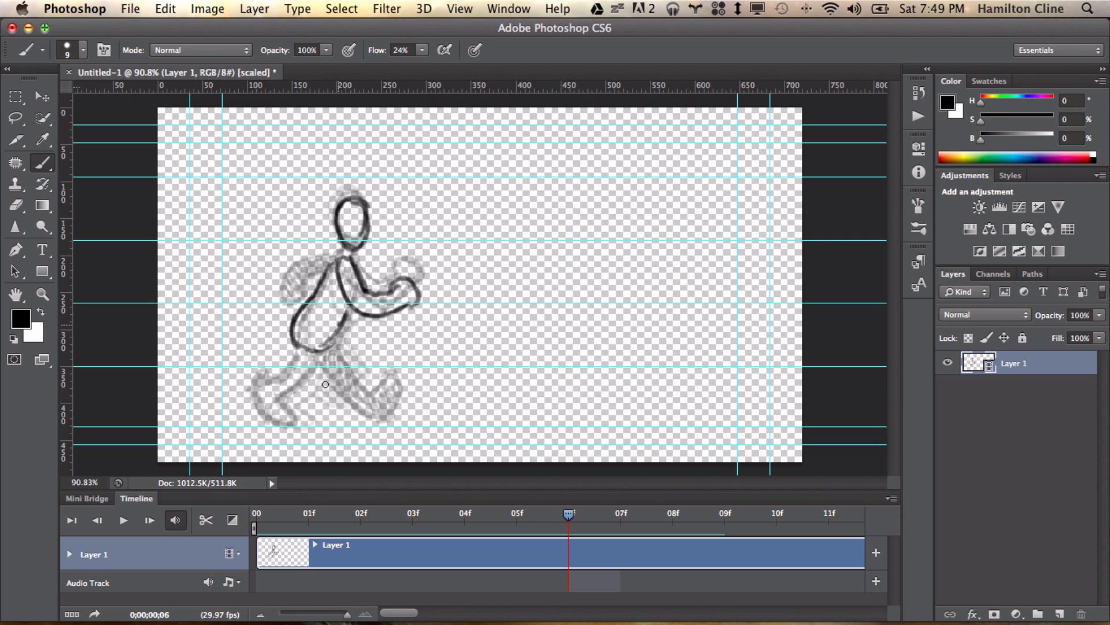
{"action": "mouse_move", "coordinate": [321, 365]}
{"action": "left_mouse_down"}
{"action": "mouse_move", "coordinate": [340, 415]}
{"action": "mouse_move", "coordinate": [323, 371]}
{"action": "mouse_move", "coordinate": [378, 415]}
{"action": "mouse_move", "coordinate": [364, 402]}
{"action": "mouse_move", "coordinate": [373, 379]}
{"action": "mouse_move", "coordinate": [341, 342]}
{"action": "mouse_move", "coordinate": [349, 312]}
{"action": "left_mouse_up"}
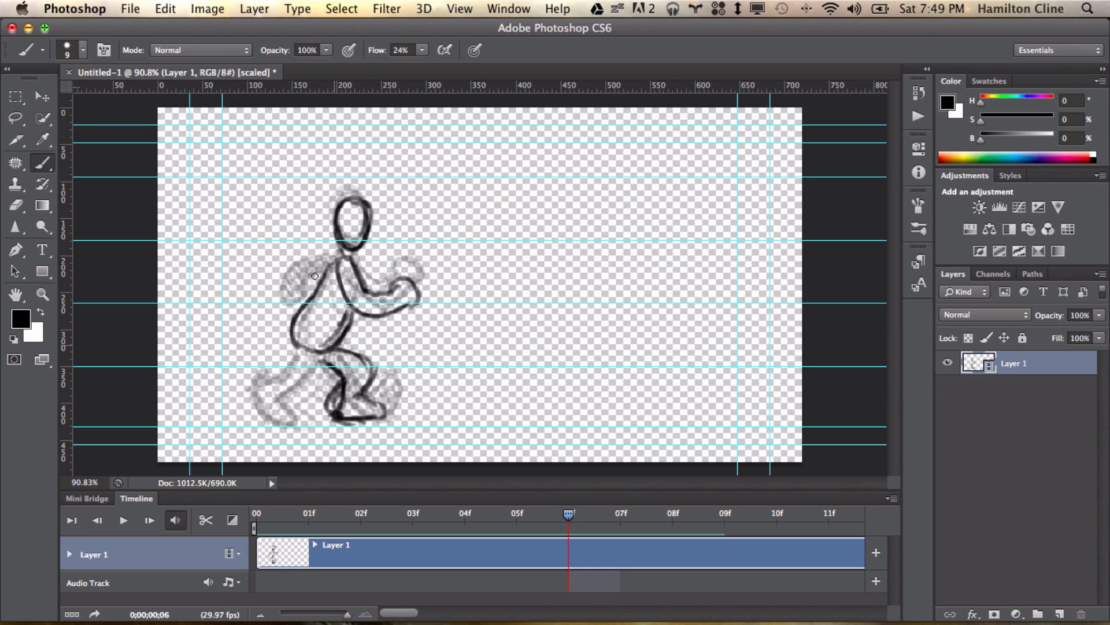
{"action": "mouse_move", "coordinate": [314, 276]}
{"action": "left_mouse_down"}
{"action": "mouse_move", "coordinate": [284, 282]}
{"action": "mouse_move", "coordinate": [304, 297]}
{"action": "mouse_move", "coordinate": [300, 288]}
{"action": "mouse_move", "coordinate": [289, 309]}
{"action": "mouse_move", "coordinate": [324, 269]}
{"action": "left_mouse_up"}
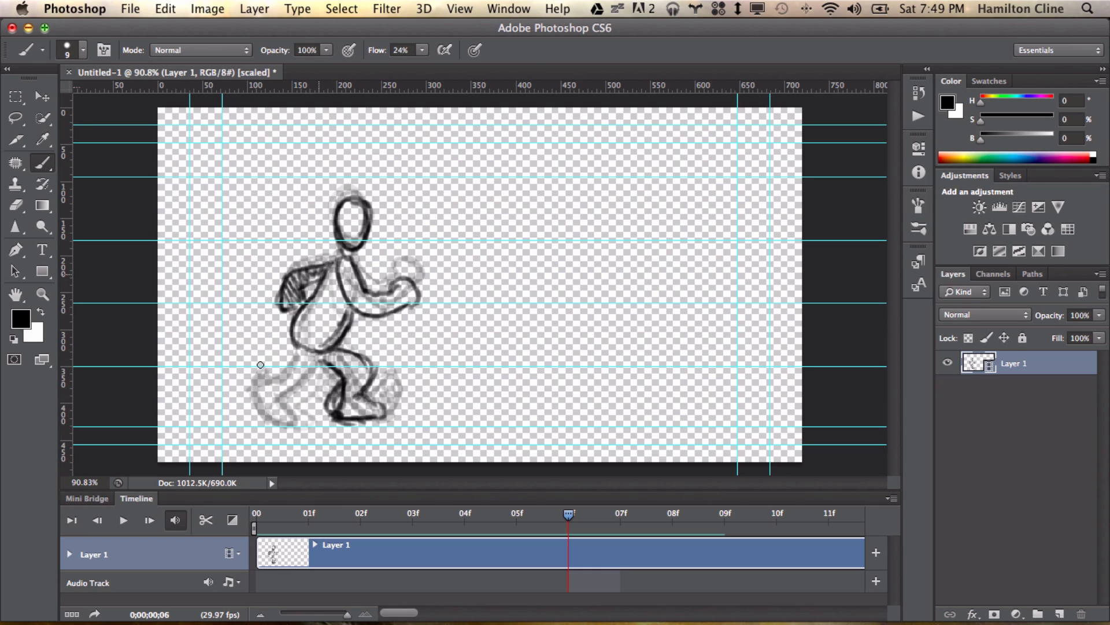
{"action": "mouse_move", "coordinate": [283, 352]}
{"action": "left_mouse_down"}
{"action": "mouse_move", "coordinate": [252, 379]}
{"action": "mouse_move", "coordinate": [272, 406]}
{"action": "mouse_move", "coordinate": [323, 356]}
{"action": "mouse_move", "coordinate": [303, 379]}
{"action": "mouse_move", "coordinate": [376, 376]}
{"action": "mouse_move", "coordinate": [364, 405]}
{"action": "mouse_move", "coordinate": [373, 415]}
{"action": "mouse_move", "coordinate": [354, 389]}
{"action": "left_mouse_up"}
{"action": "key", "text": "e"}
{"action": "key", "text": "b"}
Step: Move to frame 07 and ink its head, neck and torso line
{"action": "left_click_drag", "start_coordinate": [532, 515], "coordinate": [626, 509]}
{"action": "mouse_move", "coordinate": [347, 192]}
{"action": "left_mouse_down"}
{"action": "mouse_move", "coordinate": [336, 228]}
{"action": "mouse_move", "coordinate": [370, 209]}
{"action": "mouse_move", "coordinate": [348, 192]}
{"action": "left_mouse_up"}
{"action": "mouse_move", "coordinate": [338, 301]}
{"action": "left_mouse_down"}
{"action": "mouse_move", "coordinate": [333, 268]}
{"action": "mouse_move", "coordinate": [370, 330]}
{"action": "mouse_move", "coordinate": [340, 261]}
{"action": "mouse_move", "coordinate": [299, 312]}
{"action": "left_mouse_up"}
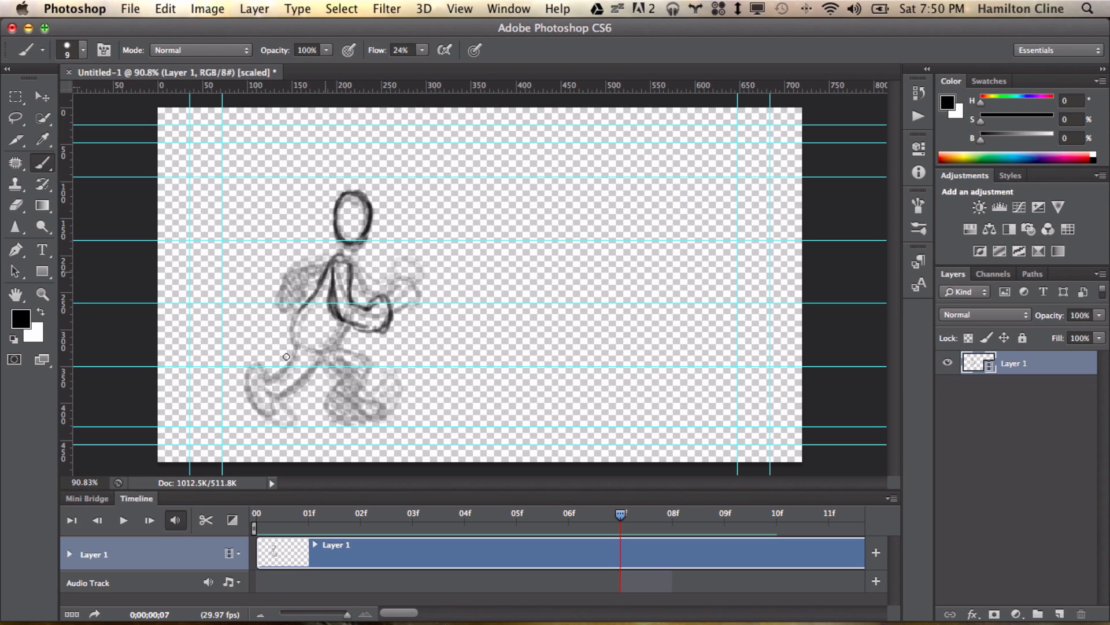
Step: Trace frame 07's legs and feet, erasing and redoing the foot outline and ankle
{"action": "mouse_move", "coordinate": [286, 357]}
{"action": "left_mouse_down"}
{"action": "mouse_move", "coordinate": [278, 408]}
{"action": "mouse_move", "coordinate": [323, 380]}
{"action": "mouse_move", "coordinate": [327, 350]}
{"action": "left_mouse_up"}
{"action": "mouse_move", "coordinate": [267, 364]}
{"action": "left_mouse_down"}
{"action": "mouse_move", "coordinate": [265, 399]}
{"action": "mouse_move", "coordinate": [296, 393]}
{"action": "mouse_move", "coordinate": [298, 340]}
{"action": "mouse_move", "coordinate": [293, 353]}
{"action": "left_mouse_up"}
{"action": "mouse_move", "coordinate": [328, 350]}
{"action": "left_mouse_down"}
{"action": "mouse_move", "coordinate": [341, 330]}
{"action": "mouse_move", "coordinate": [347, 419]}
{"action": "mouse_move", "coordinate": [301, 425]}
{"action": "mouse_move", "coordinate": [347, 413]}
{"action": "mouse_move", "coordinate": [328, 384]}
{"action": "mouse_move", "coordinate": [347, 428]}
{"action": "mouse_move", "coordinate": [313, 404]}
{"action": "mouse_move", "coordinate": [346, 405]}
{"action": "mouse_move", "coordinate": [334, 350]}
{"action": "left_mouse_up"}
{"action": "key", "text": "e"}
{"action": "key", "text": "b"}
{"action": "key", "text": "e"}
{"action": "key", "text": "b"}
Step: Hatch the left shoulder, back and right foot, with a small eraser touch-up
{"action": "mouse_move", "coordinate": [318, 256]}
{"action": "left_mouse_down"}
{"action": "mouse_move", "coordinate": [298, 301]}
{"action": "mouse_move", "coordinate": [324, 271]}
{"action": "left_mouse_up"}
{"action": "mouse_move", "coordinate": [309, 416]}
{"action": "left_mouse_down"}
{"action": "mouse_move", "coordinate": [336, 367]}
{"action": "mouse_move", "coordinate": [310, 358]}
{"action": "mouse_move", "coordinate": [272, 370]}
{"action": "left_mouse_up"}
{"action": "key", "text": "e"}
{"action": "key", "text": "b"}
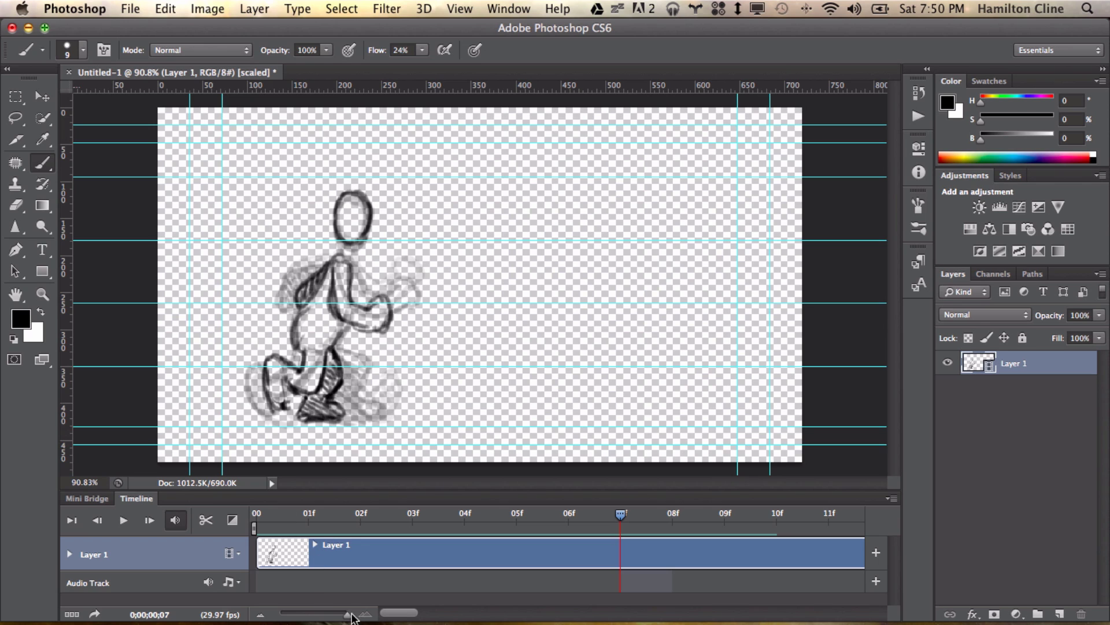
Step: Trim the Layer 1 clip to end at frame 08, then scrub through the eight poses
{"action": "left_click_drag", "start_coordinate": [347, 617], "coordinate": [300, 618]}
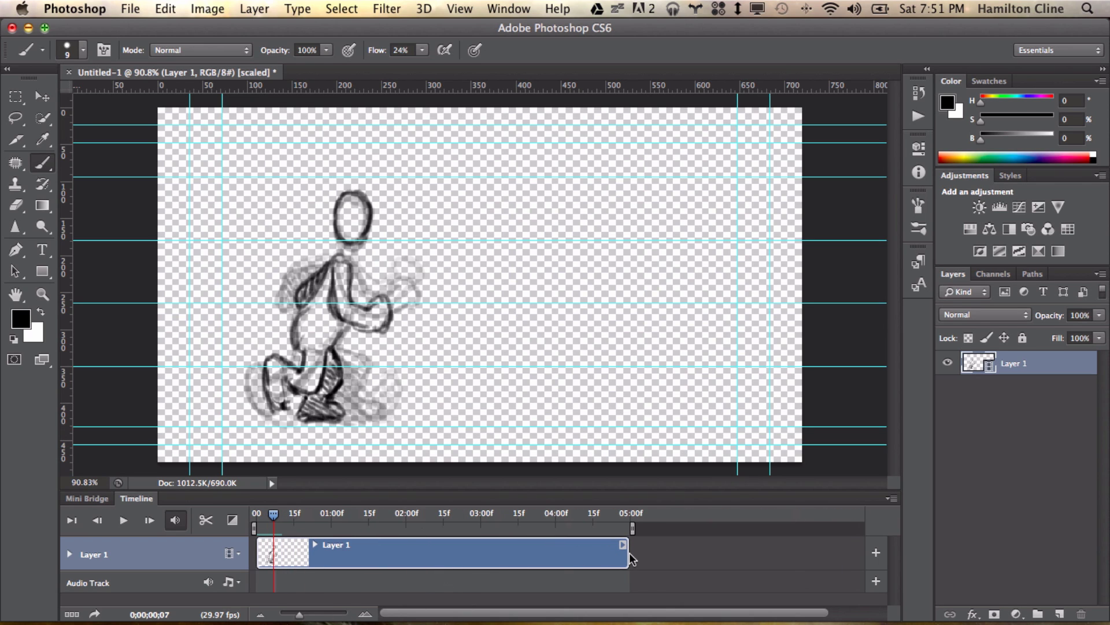
{"action": "left_click_drag", "start_coordinate": [629, 552], "coordinate": [295, 550]}
{"action": "left_click_drag", "start_coordinate": [301, 615], "coordinate": [331, 617]}
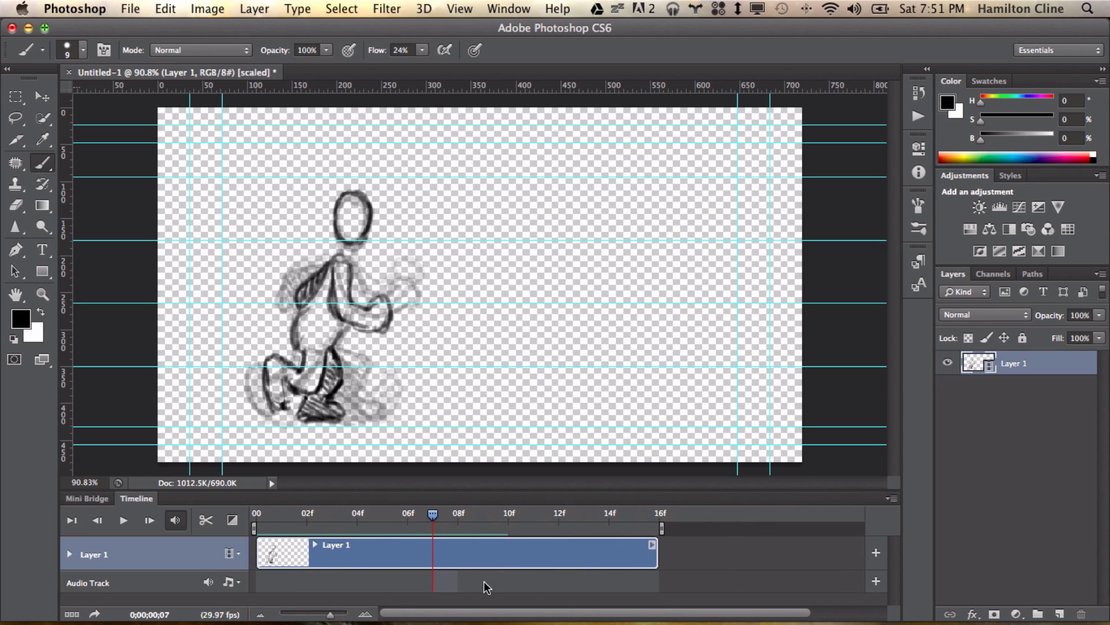
{"action": "left_click_drag", "start_coordinate": [657, 554], "coordinate": [460, 555]}
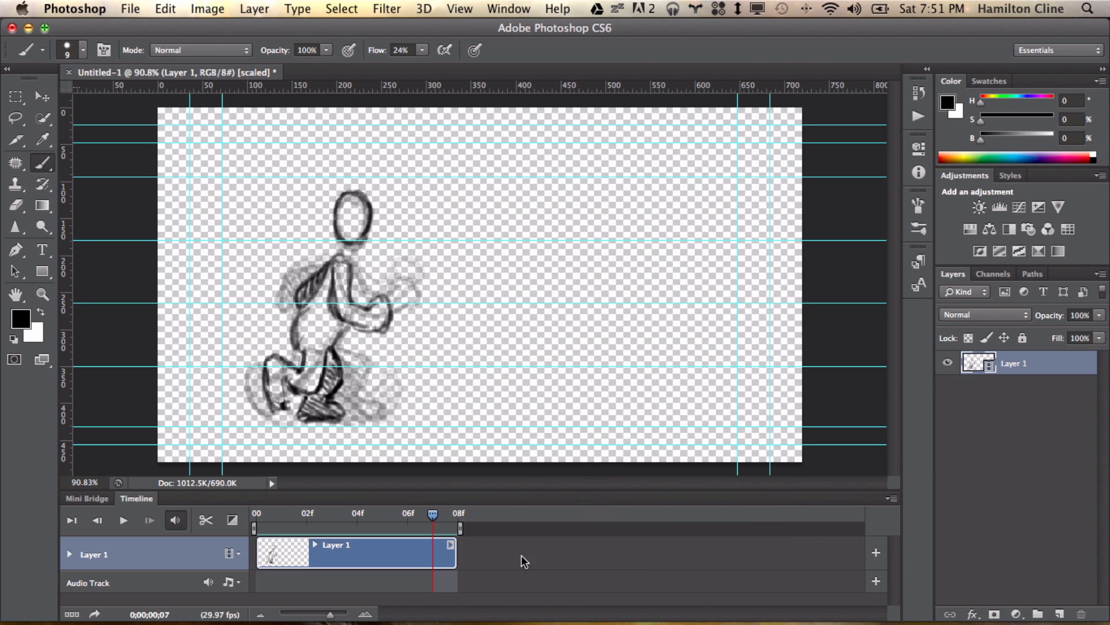
{"action": "mouse_move", "coordinate": [419, 513]}
{"action": "left_mouse_down"}
{"action": "mouse_move", "coordinate": [269, 513]}
{"action": "mouse_move", "coordinate": [432, 520]}
{"action": "left_mouse_up"}
{"action": "left_click", "coordinate": [891, 500]}
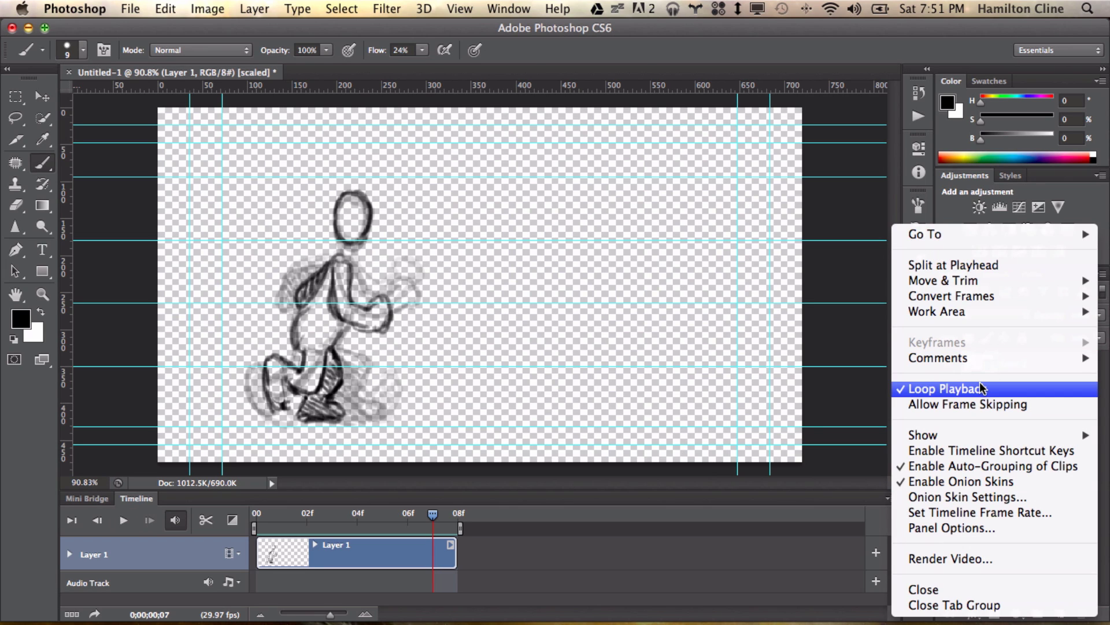
{"action": "left_click", "coordinate": [123, 521]}
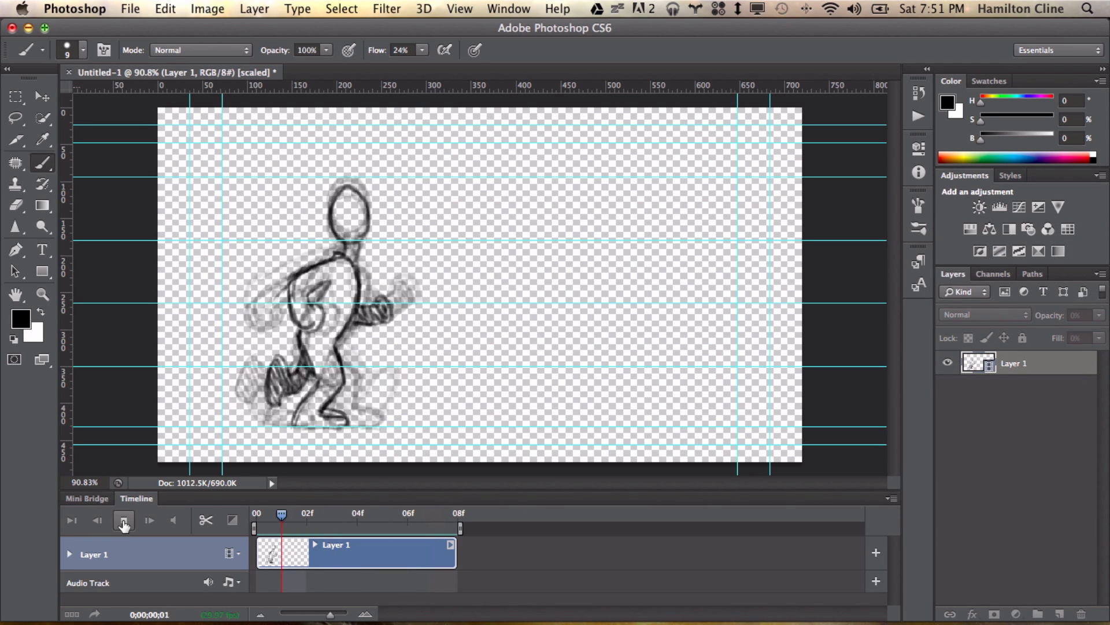
{"action": "left_click", "coordinate": [124, 521]}
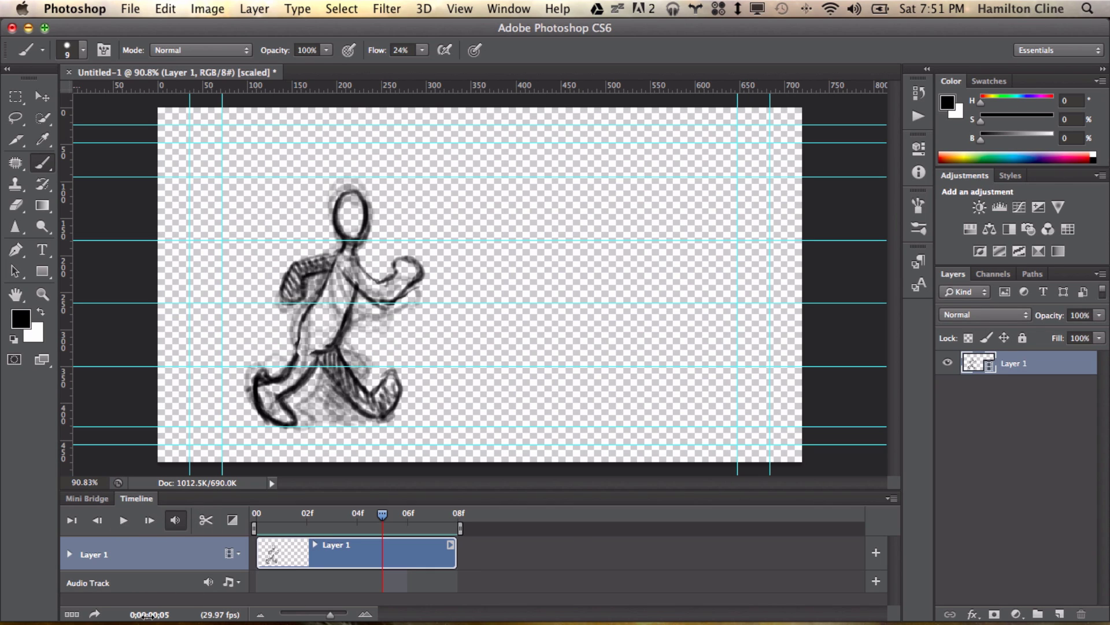
{"action": "left_click_drag", "start_coordinate": [149, 615], "coordinate": [134, 613]}
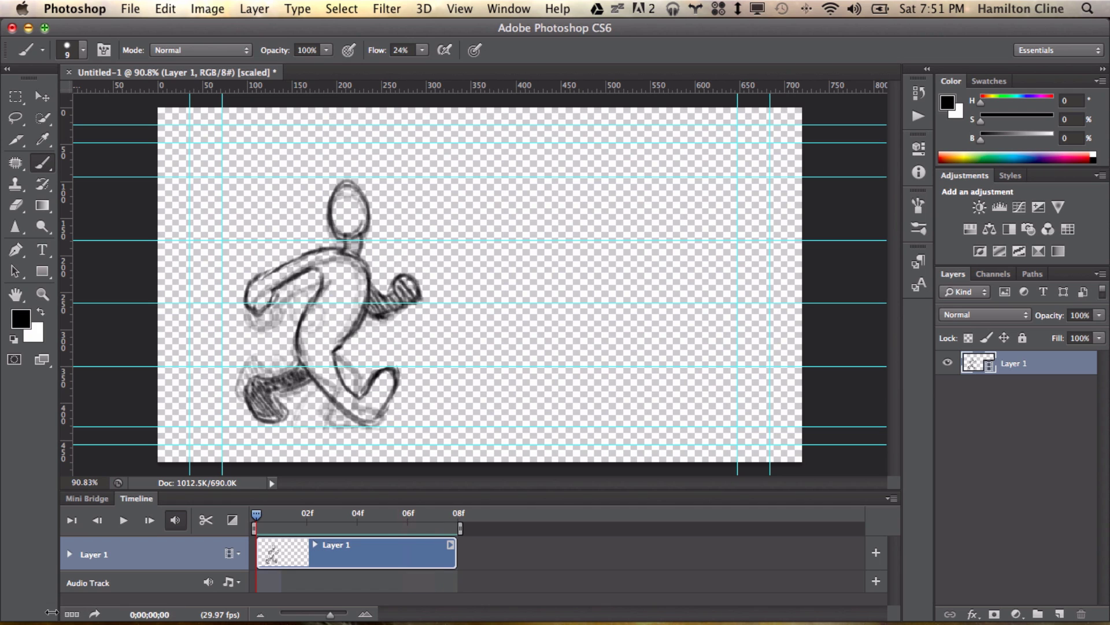
{"action": "mouse_move", "coordinate": [52, 612]}
{"action": "left_mouse_down"}
{"action": "mouse_move", "coordinate": [222, 613]}
{"action": "mouse_move", "coordinate": [44, 613]}
{"action": "mouse_move", "coordinate": [130, 611]}
{"action": "left_mouse_up"}
{"action": "left_click", "coordinate": [891, 497]}
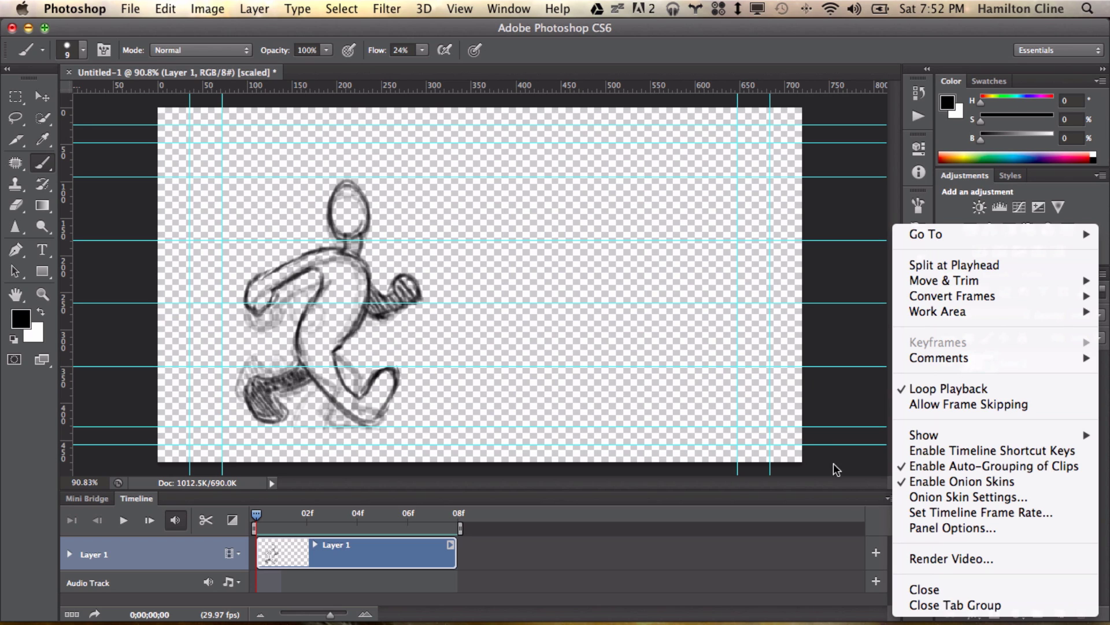
{"action": "left_click", "coordinate": [686, 39]}
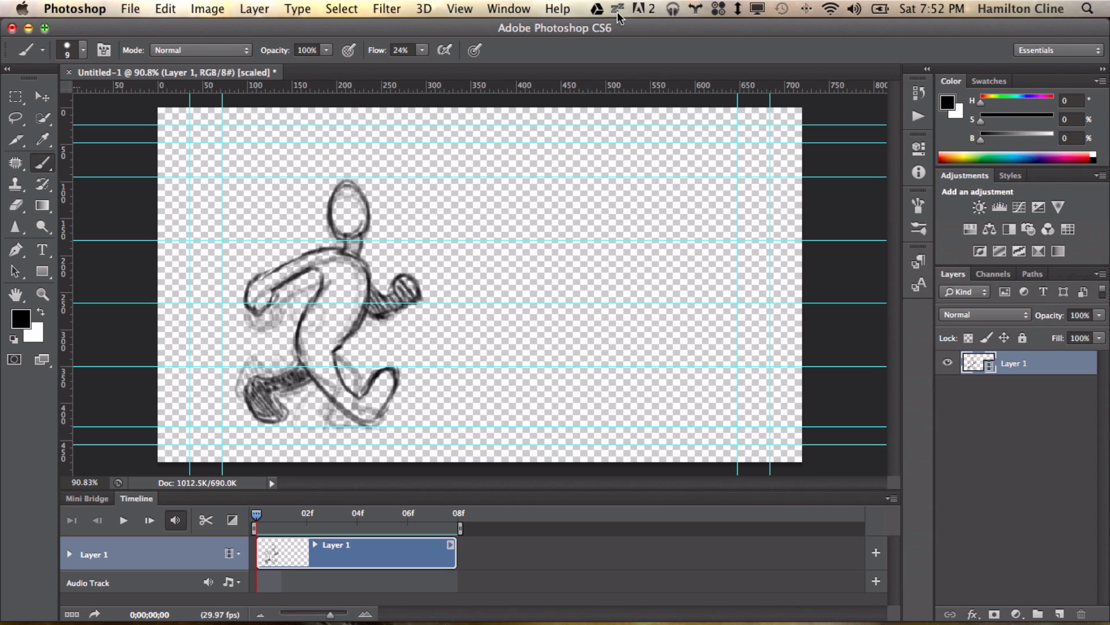
{"action": "key", "text": "space"}
{"action": "right_click", "coordinate": [325, 550]}
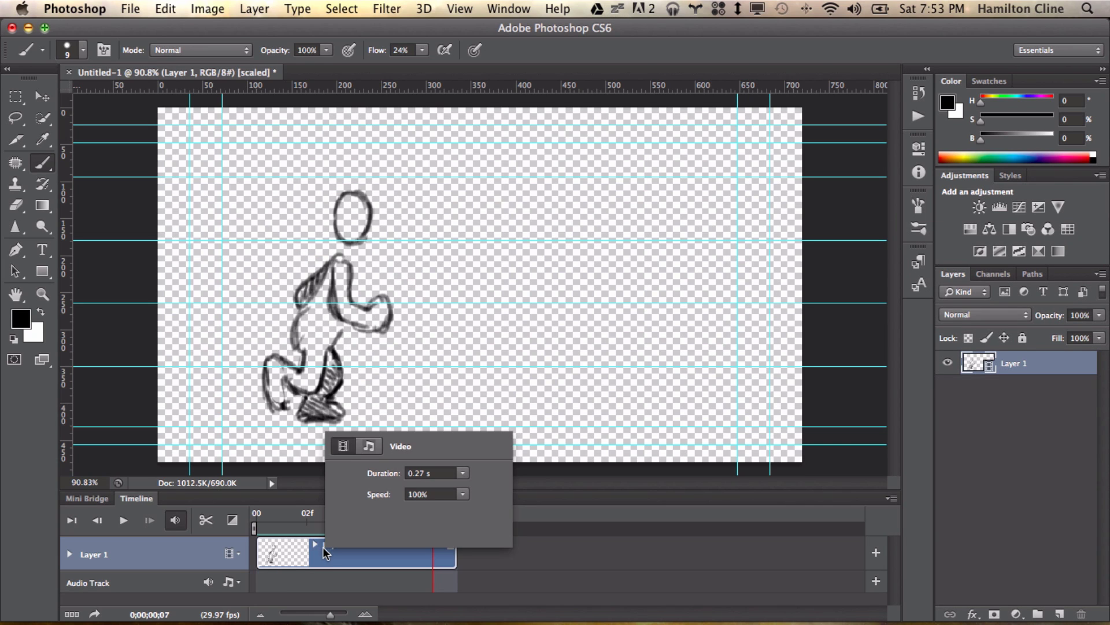
{"action": "left_click", "coordinate": [369, 446]}
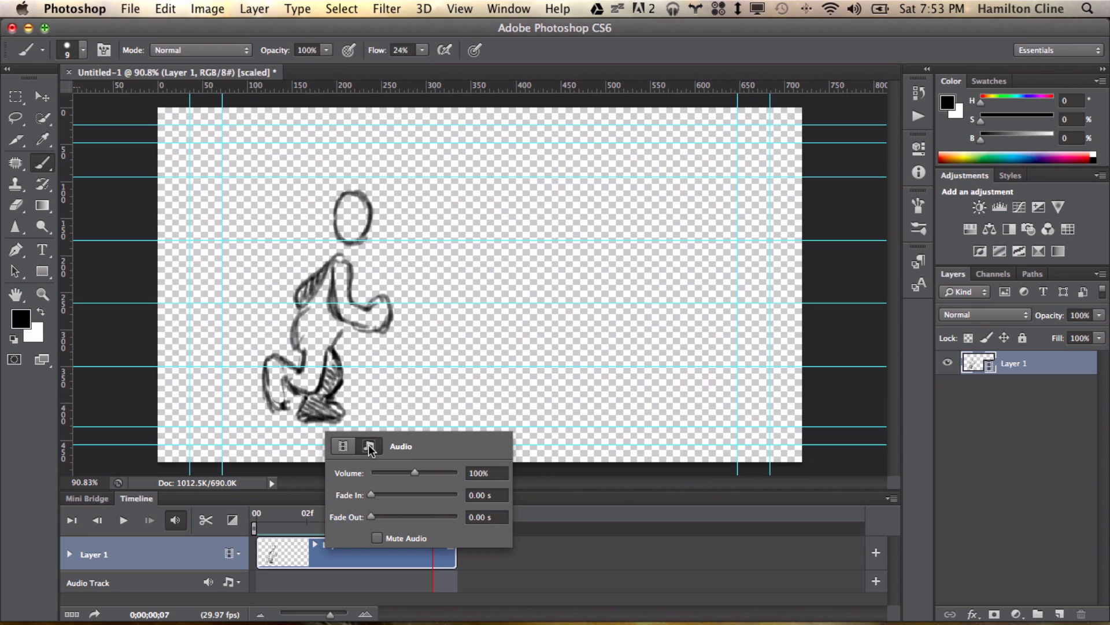
{"action": "left_click", "coordinate": [343, 447]}
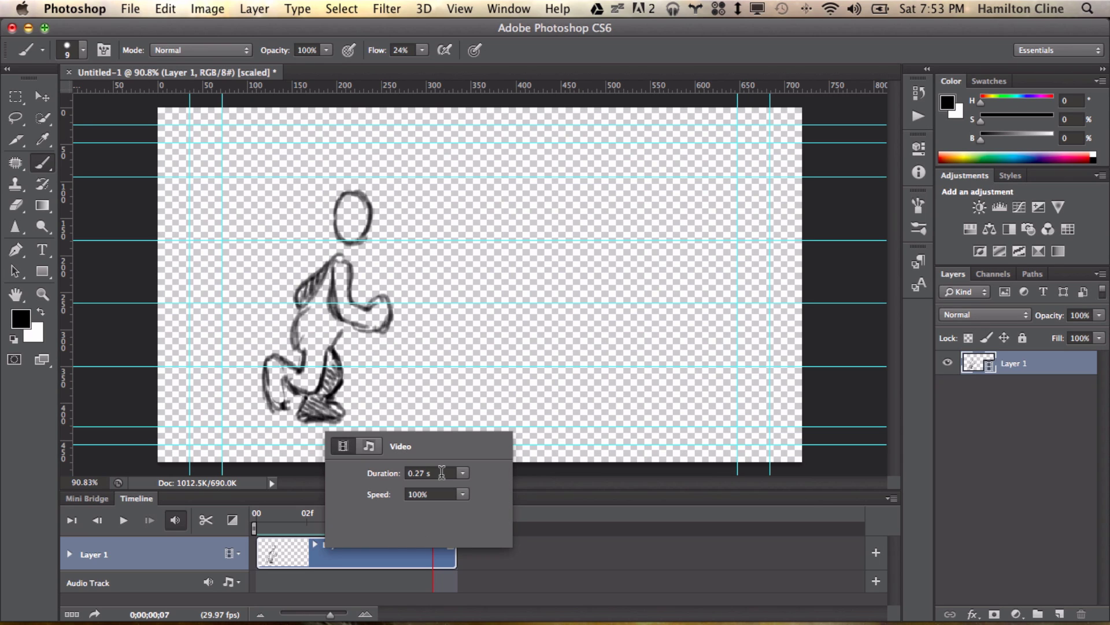
{"action": "left_click", "coordinate": [569, 509]}
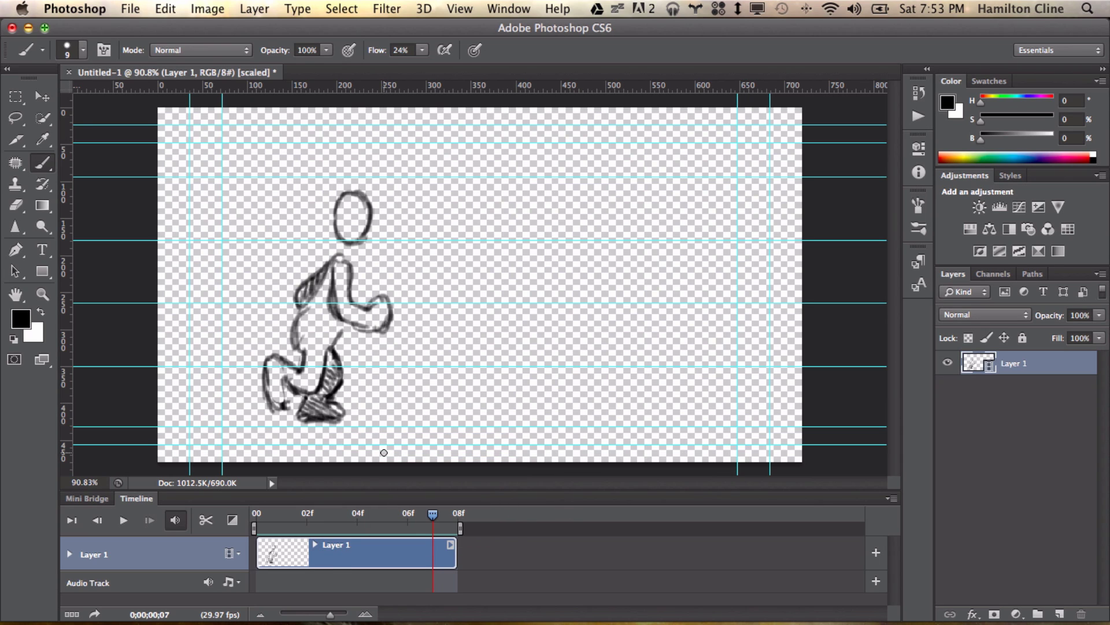
{"action": "mouse_move", "coordinate": [435, 514]}
{"action": "left_mouse_down"}
{"action": "mouse_move", "coordinate": [457, 514]}
{"action": "mouse_move", "coordinate": [272, 514]}
{"action": "mouse_move", "coordinate": [485, 518]}
{"action": "mouse_move", "coordinate": [359, 515]}
{"action": "mouse_move", "coordinate": [248, 489]}
{"action": "left_mouse_up"}
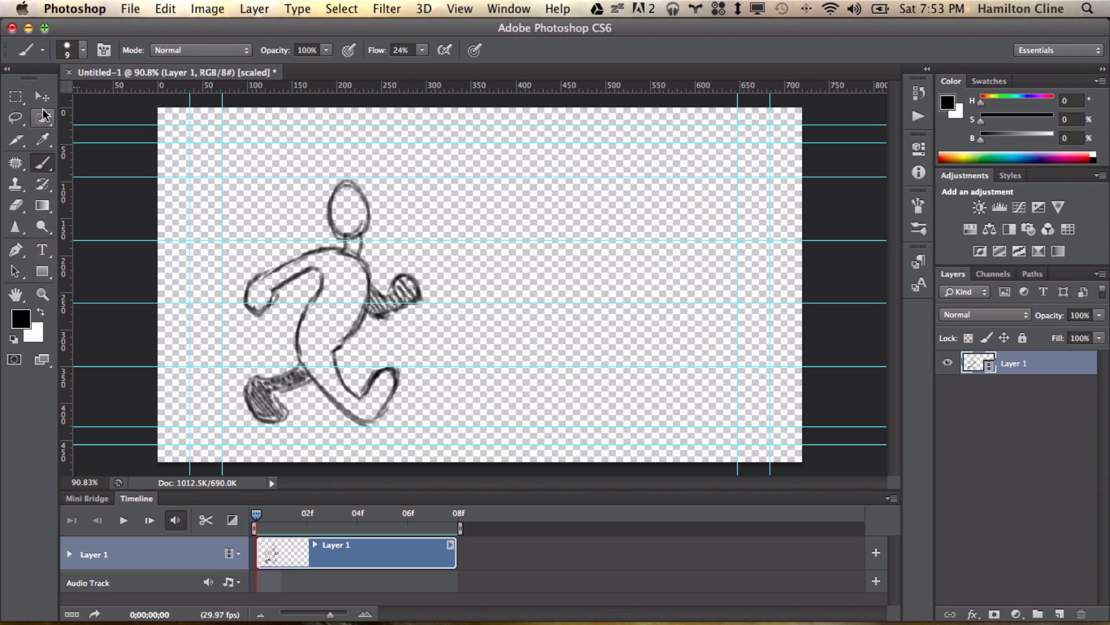
Step: Crop the canvas to a narrow portrait of about 254 × 378 px around the runner
{"action": "left_click", "coordinate": [24, 143]}
{"action": "left_click", "coordinate": [75, 142]}
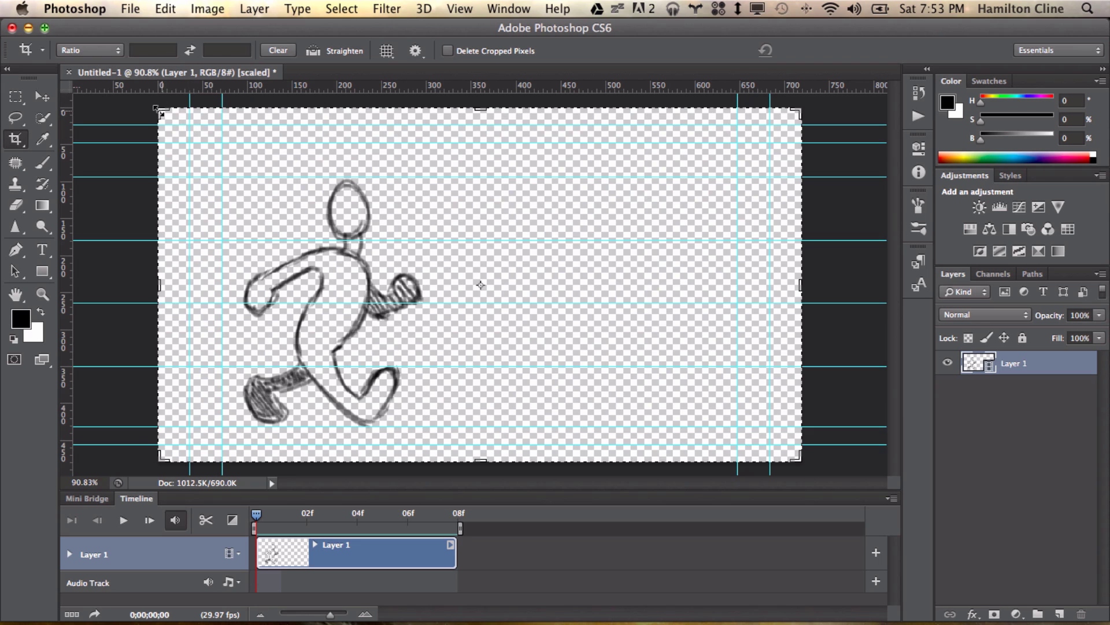
{"action": "left_click_drag", "start_coordinate": [161, 110], "coordinate": [186, 138]}
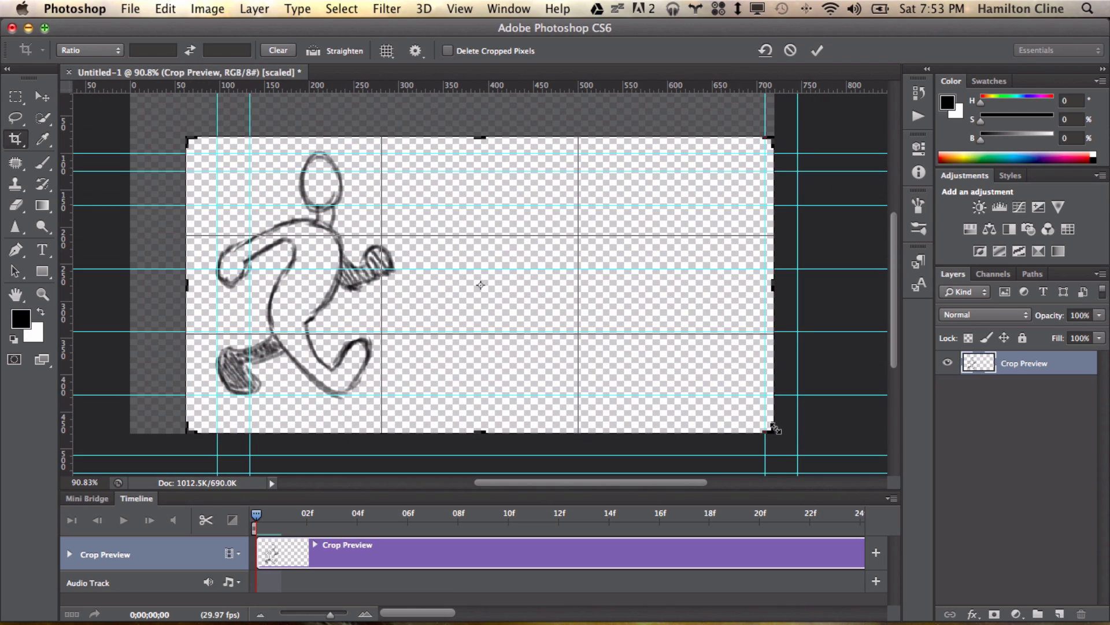
{"action": "left_click_drag", "start_coordinate": [775, 429], "coordinate": [594, 418]}
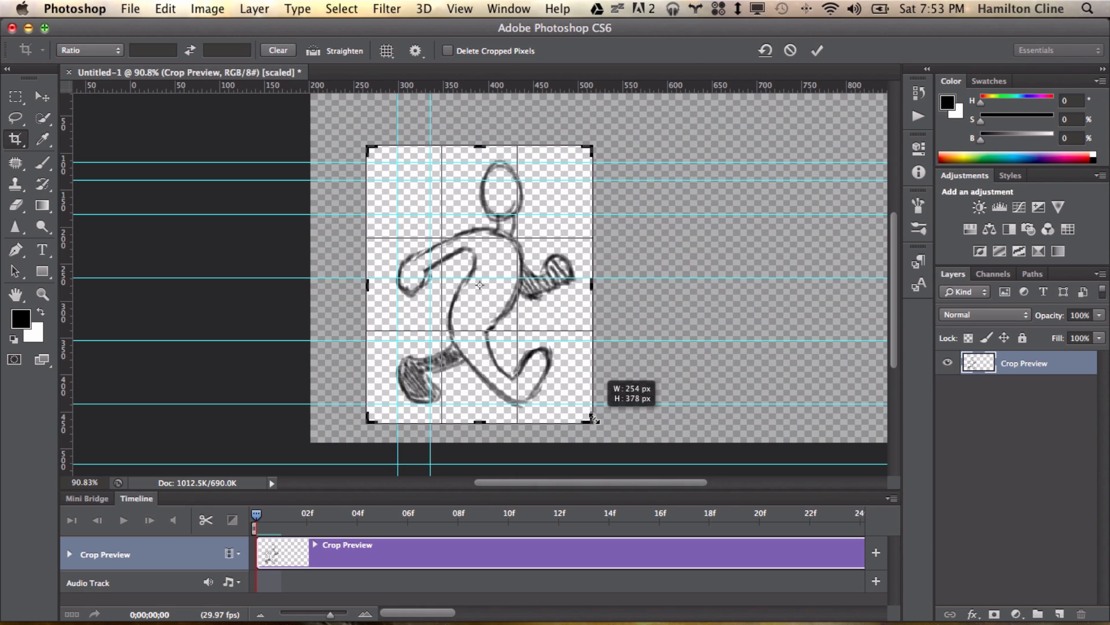
{"action": "left_click_drag", "start_coordinate": [368, 285], "coordinate": [375, 285]}
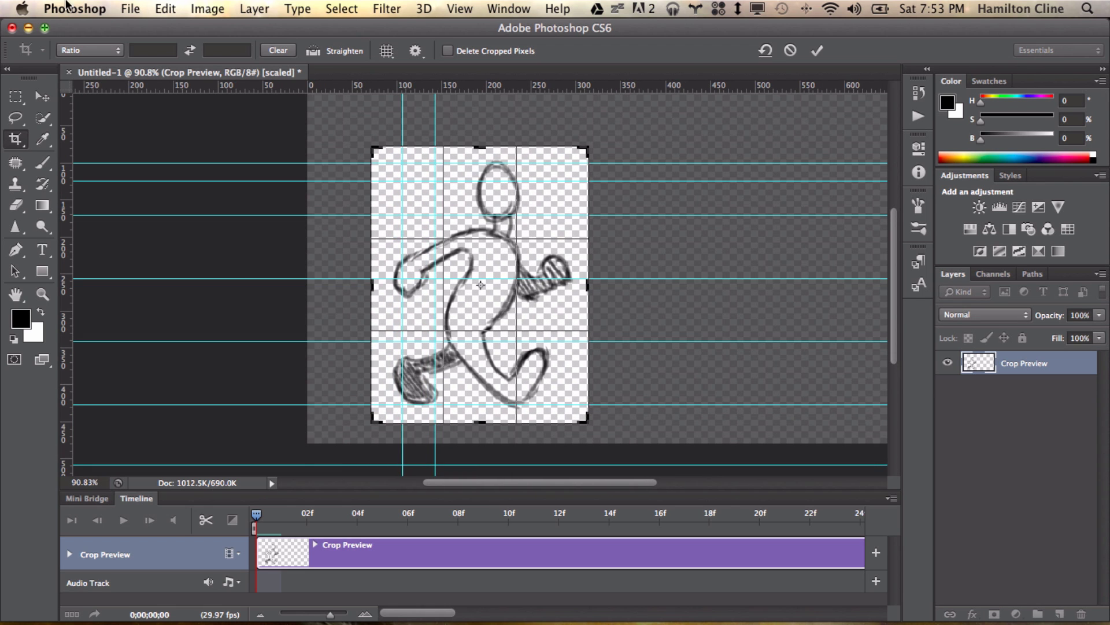
{"action": "left_click", "coordinate": [128, 11]}
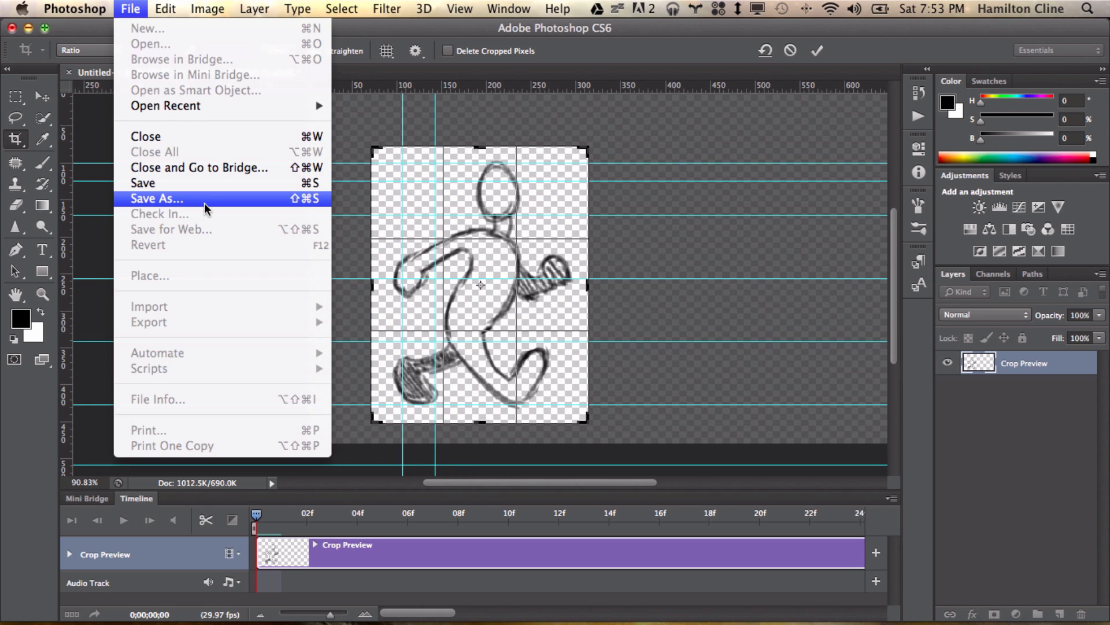
{"action": "left_click", "coordinate": [817, 50]}
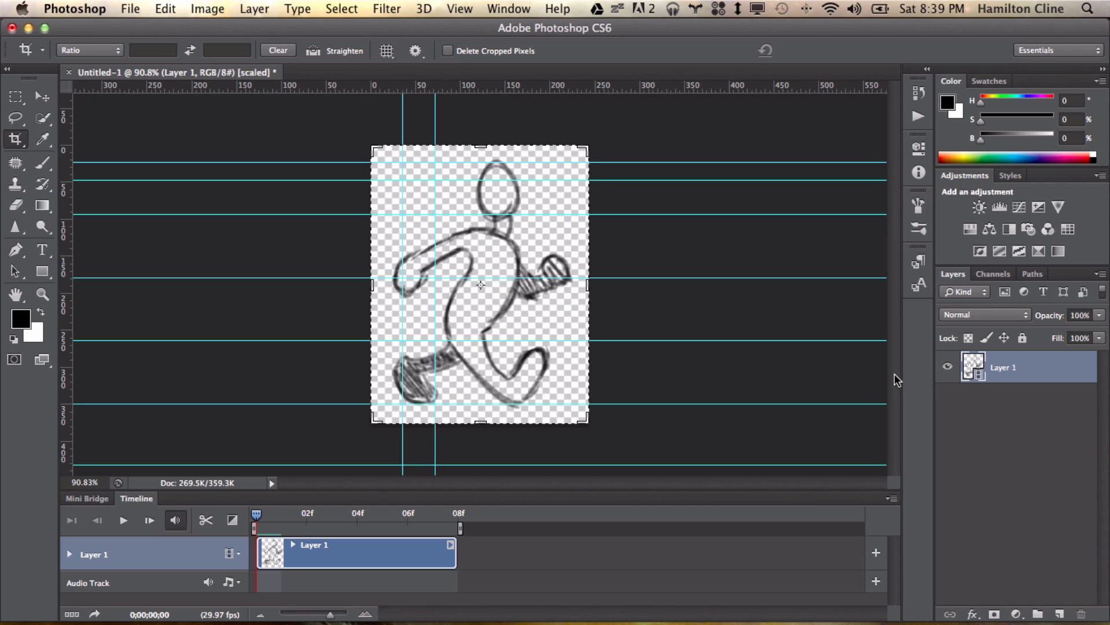
Step: Open File > Save for Web, previewing the runner as a 4-colour transparent GIF
{"action": "left_click", "coordinate": [892, 498]}
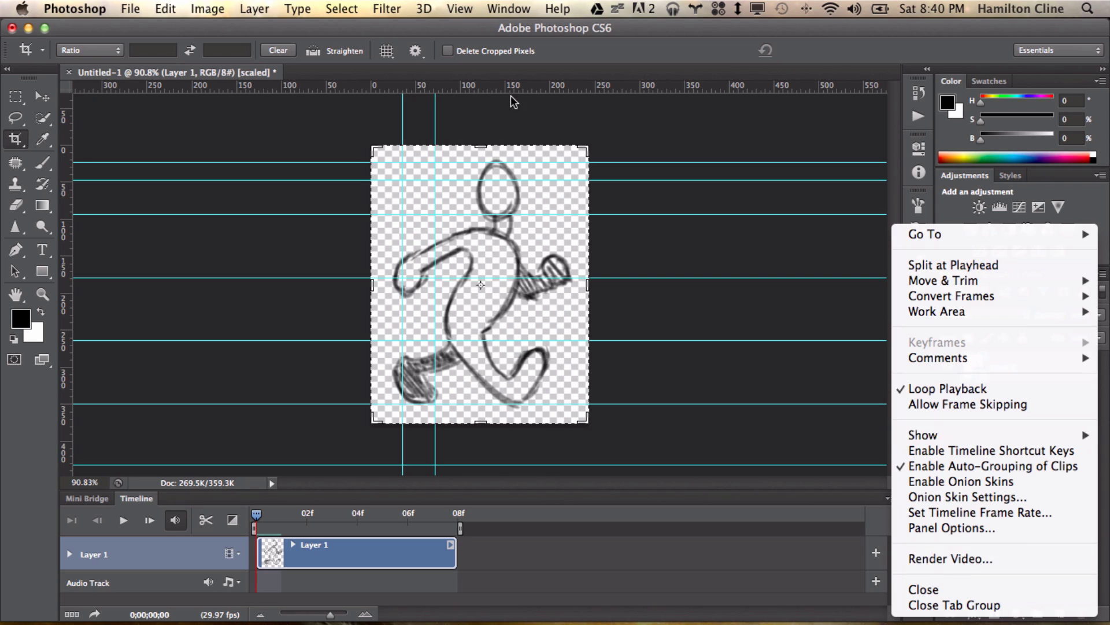
{"action": "left_click", "coordinate": [130, 9]}
{"action": "left_click", "coordinate": [131, 9]}
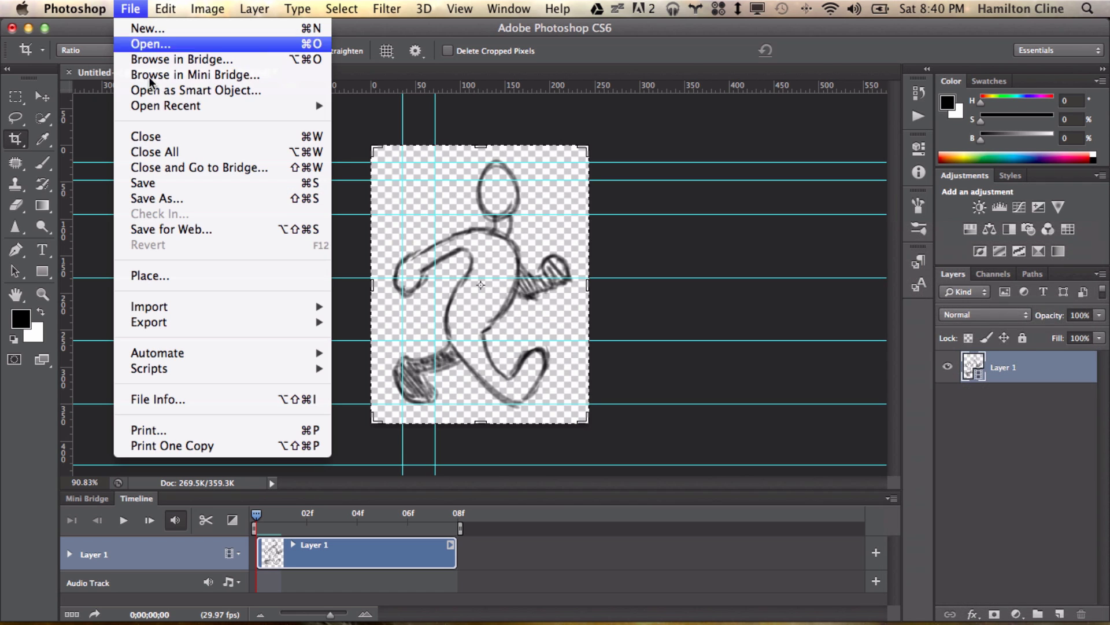
{"action": "left_click", "coordinate": [161, 223]}
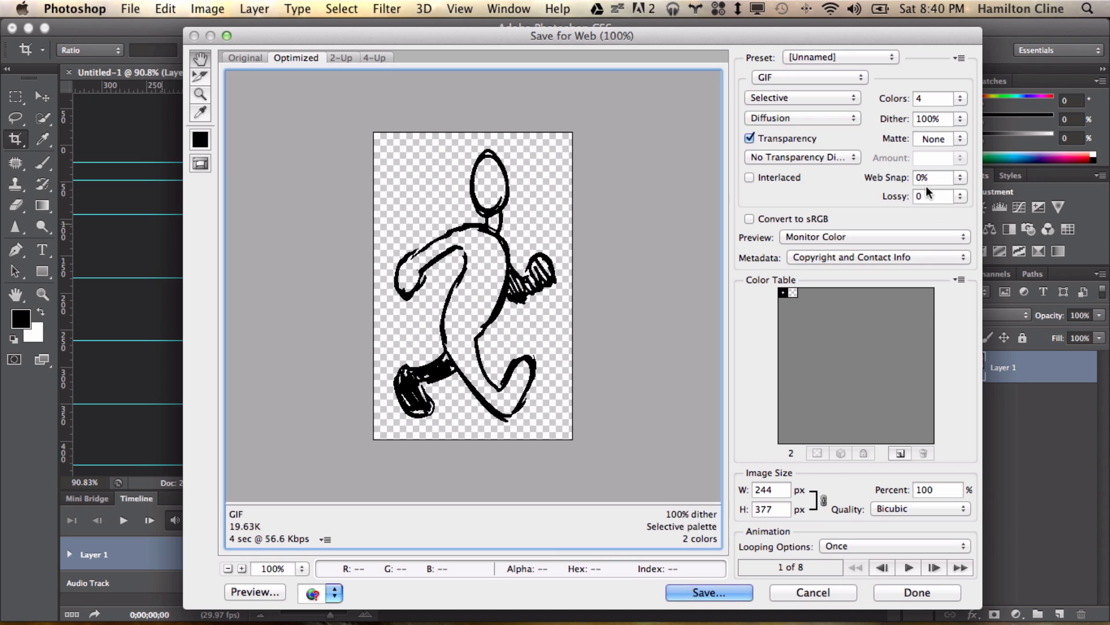
Step: Set the GIF Colors to 32, keeping Selective as the reduction algorithm
{"action": "left_click", "coordinate": [957, 102]}
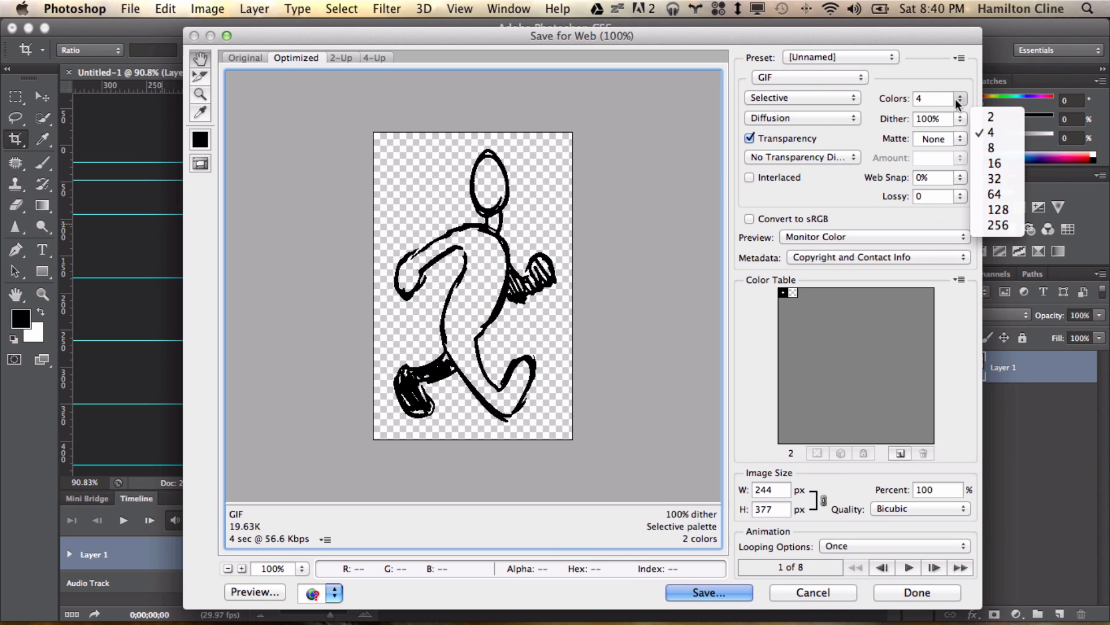
{"action": "left_click", "coordinate": [995, 181]}
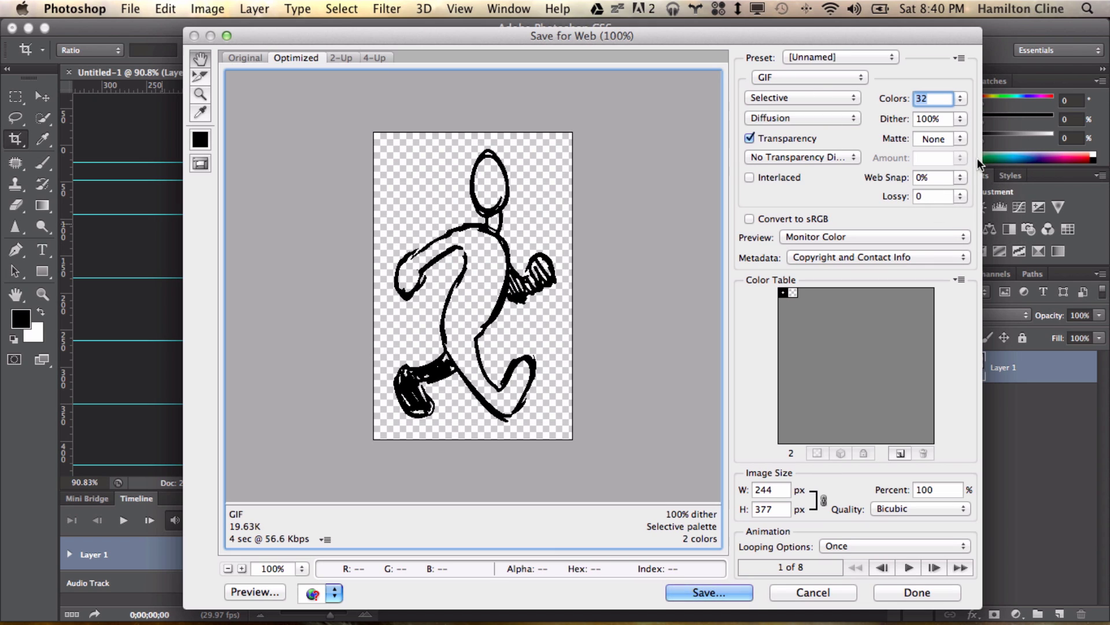
{"action": "left_click", "coordinate": [803, 97]}
{"action": "left_click", "coordinate": [803, 97]}
Step: Turn off Transparency for a white background and preview the animation
{"action": "left_click", "coordinate": [749, 140]}
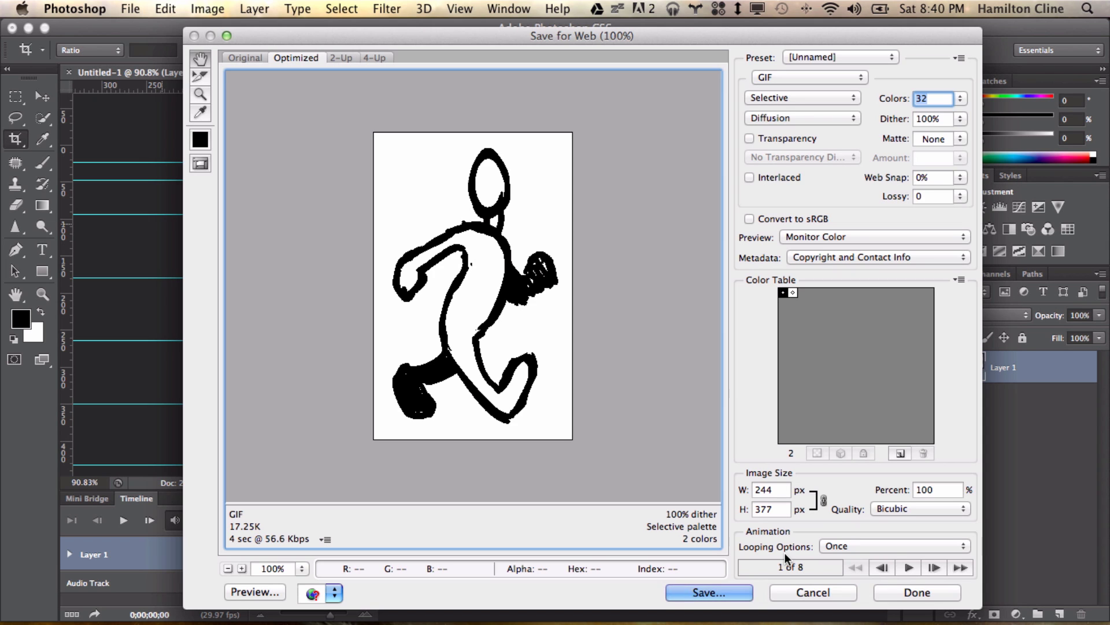
{"action": "left_click", "coordinate": [908, 562]}
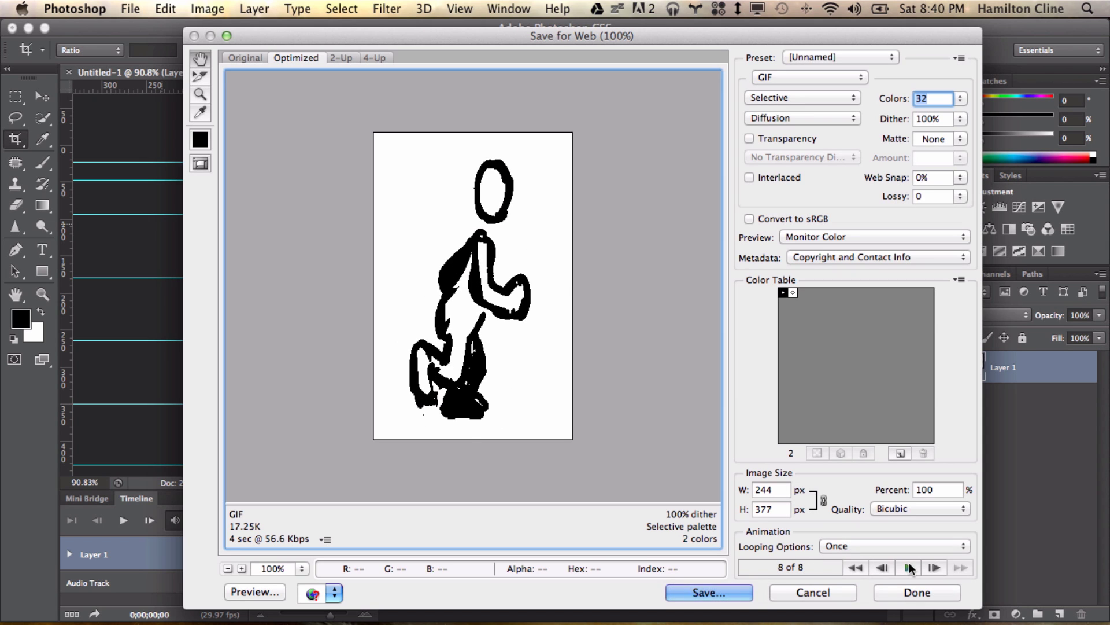
{"action": "left_click", "coordinate": [908, 561]}
{"action": "left_click", "coordinate": [909, 564]}
Step: Set Looping Options to Forever and preview the looping animation
{"action": "left_click", "coordinate": [858, 545]}
{"action": "left_click", "coordinate": [852, 557]}
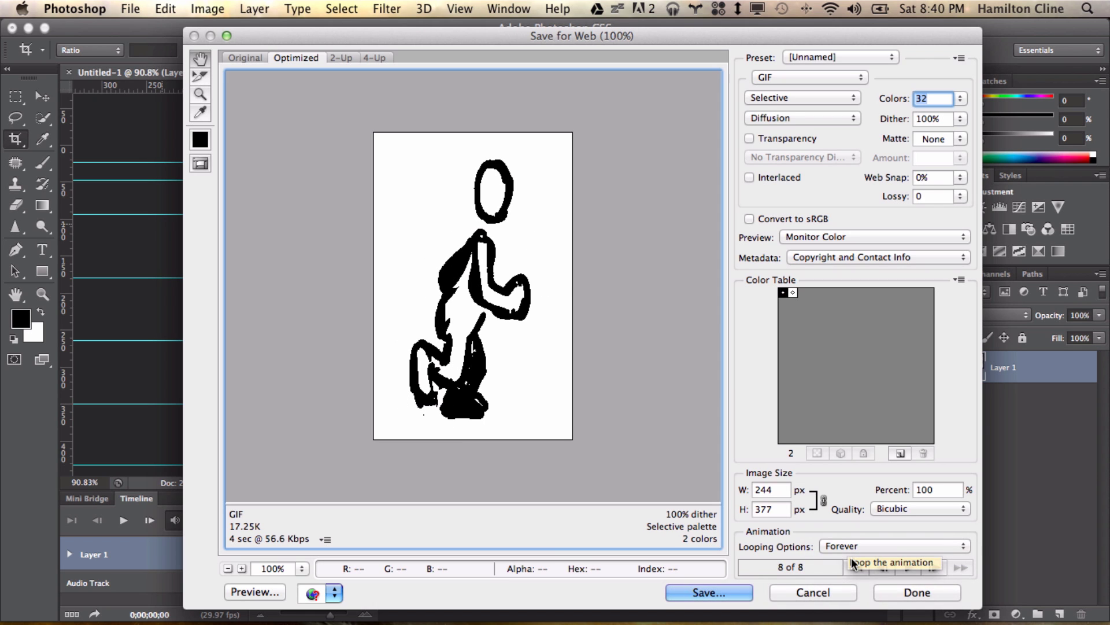
{"action": "left_click", "coordinate": [911, 567]}
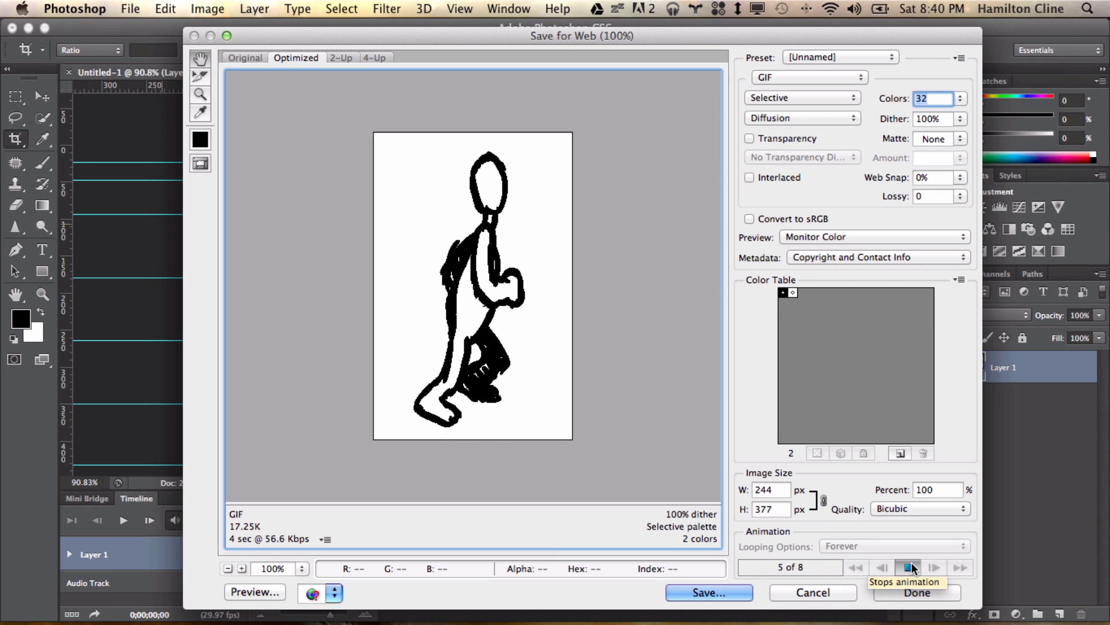
{"action": "left_click", "coordinate": [910, 567]}
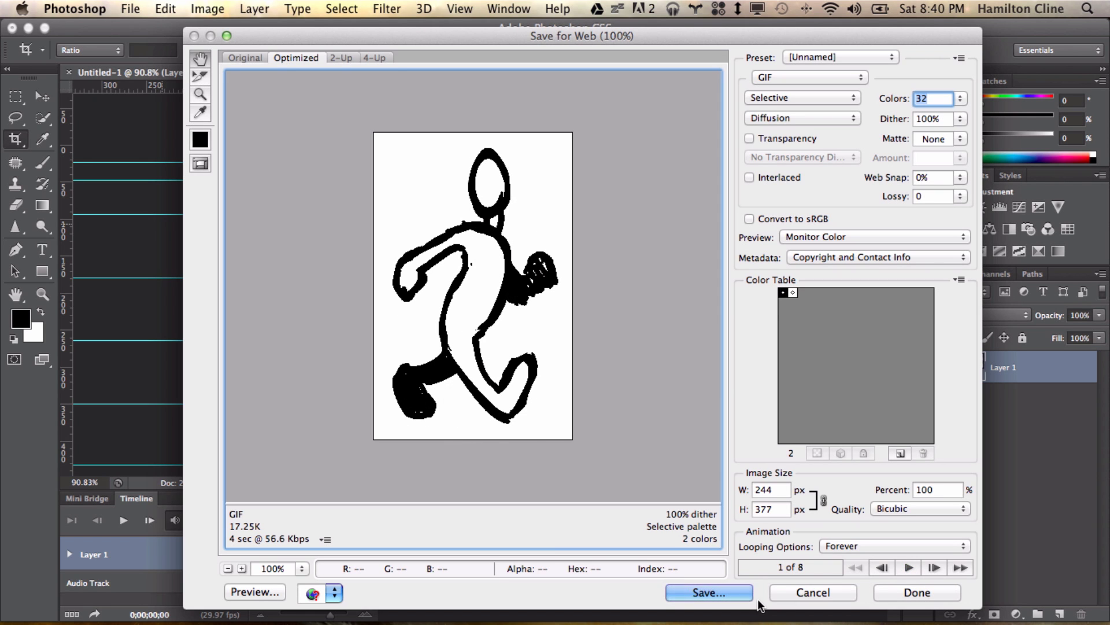